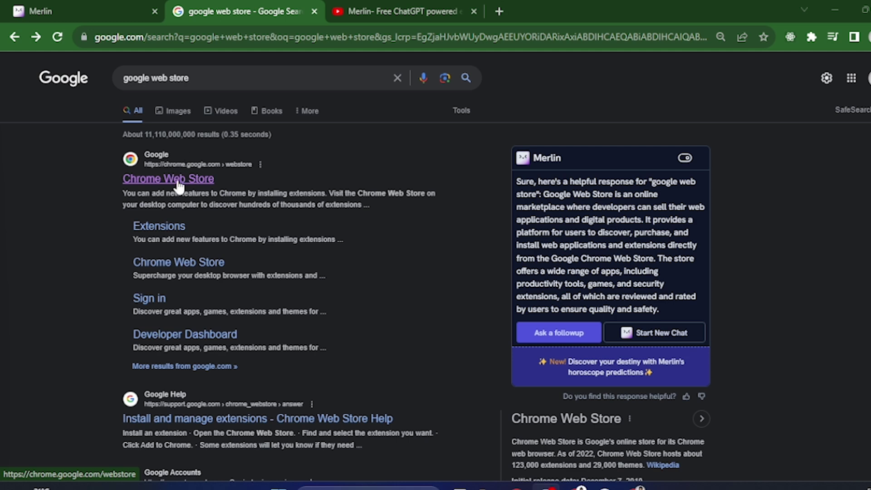
Open the Chrome Web Store from the Google results and look through its featured and recommended extensions.
left_click(185, 181)
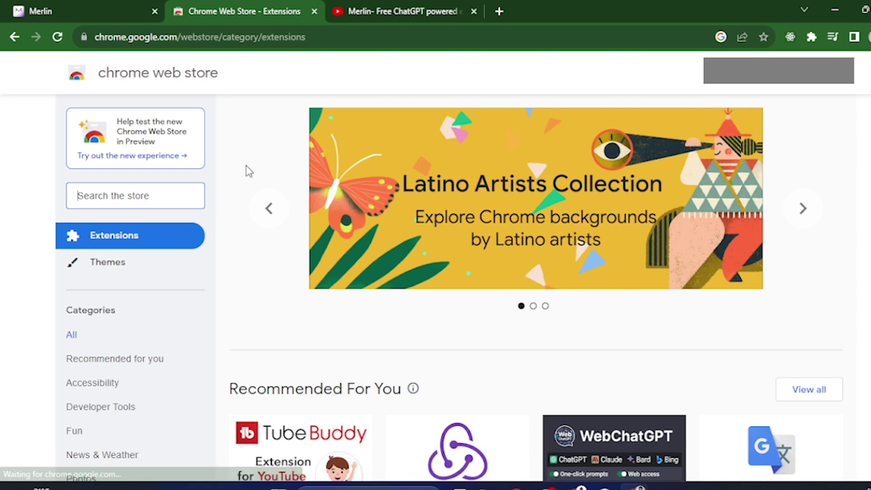
scroll(387, 192, "down", 4)
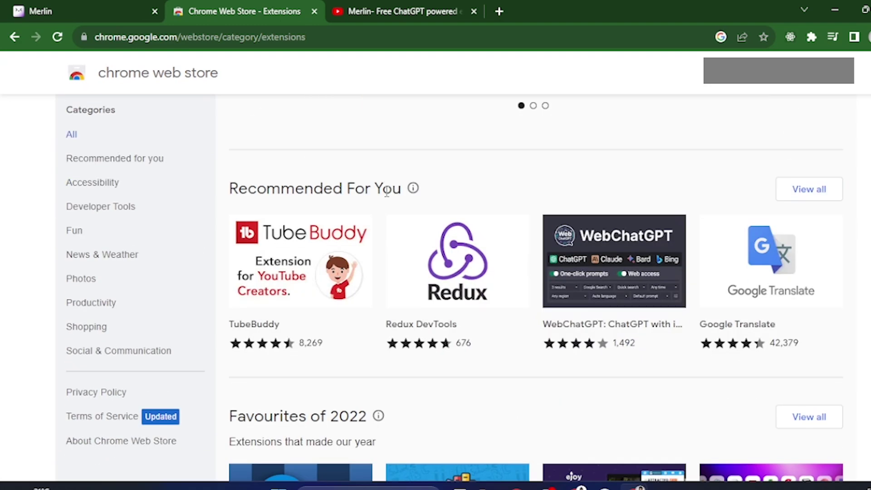
scroll(386, 191, "up", 3)
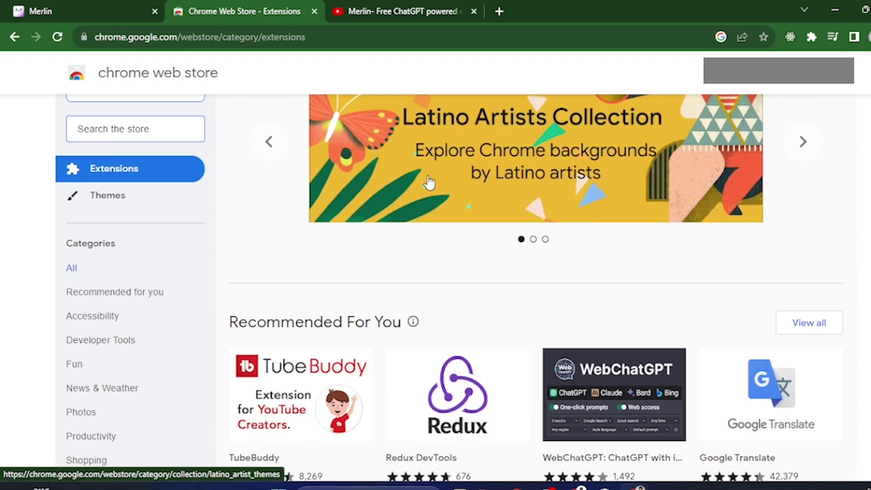
scroll(408, 205, "down", 1)
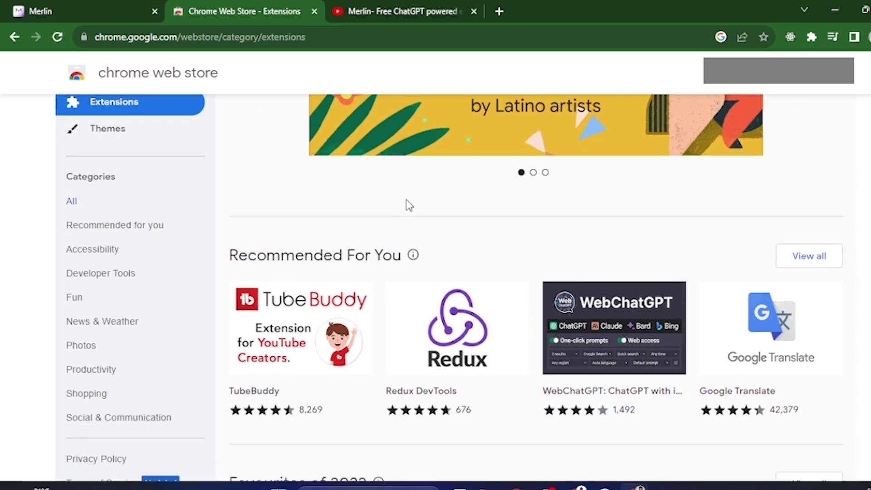
scroll(408, 205, "up", 2)
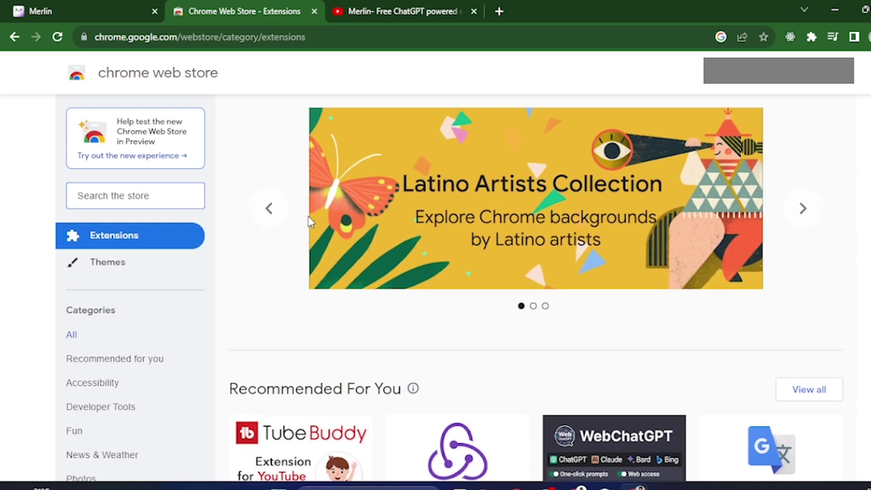
scroll(364, 190, "down", 3)
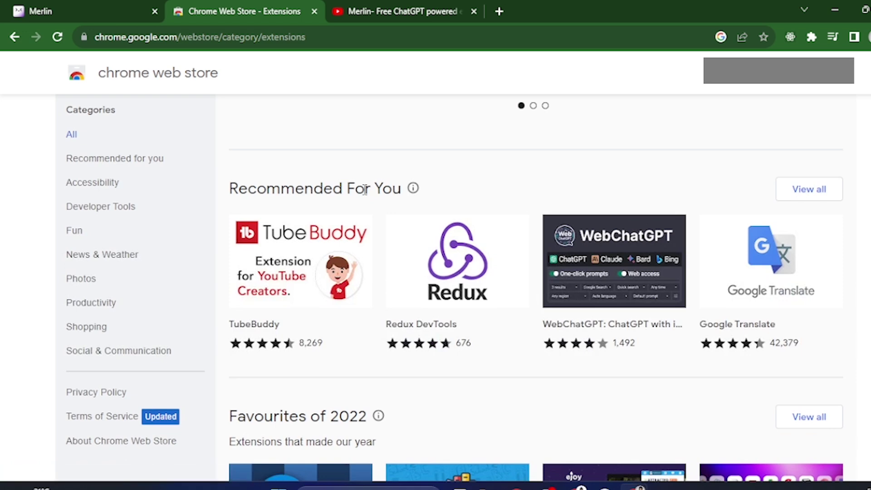
scroll(495, 207, "down", 1)
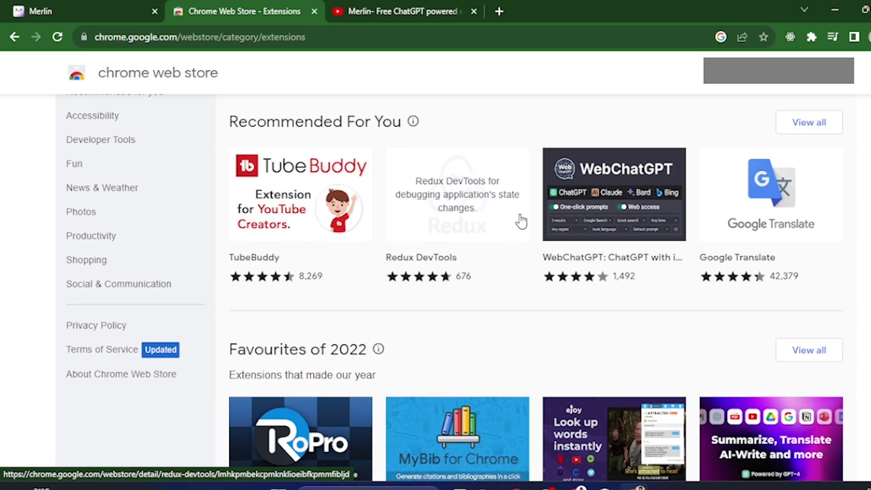
scroll(521, 221, "down", 7)
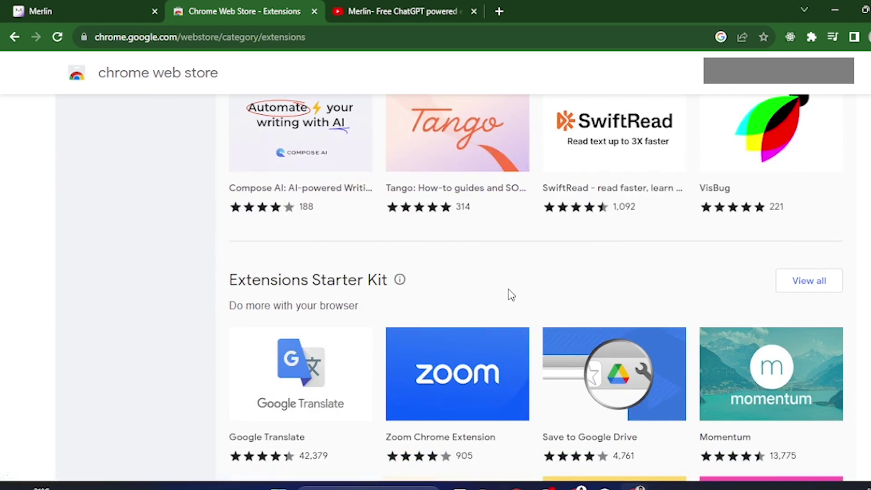
scroll(512, 295, "up", 9)
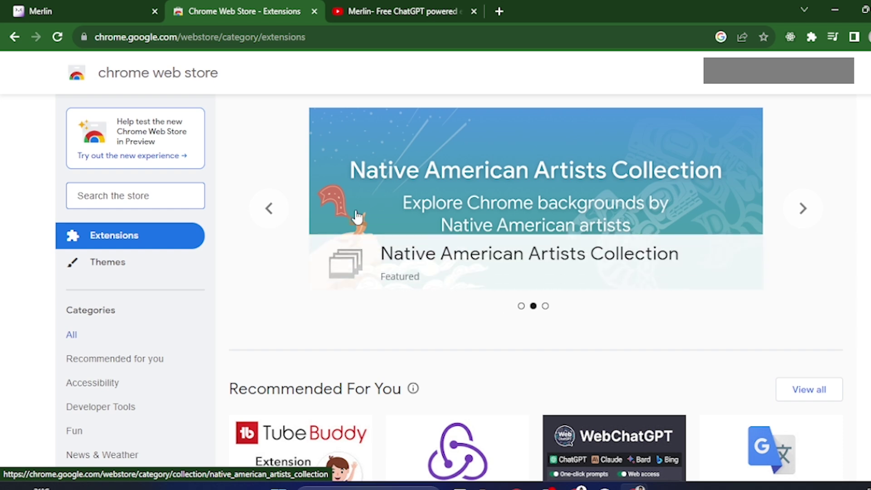
scroll(563, 205, "down", 4)
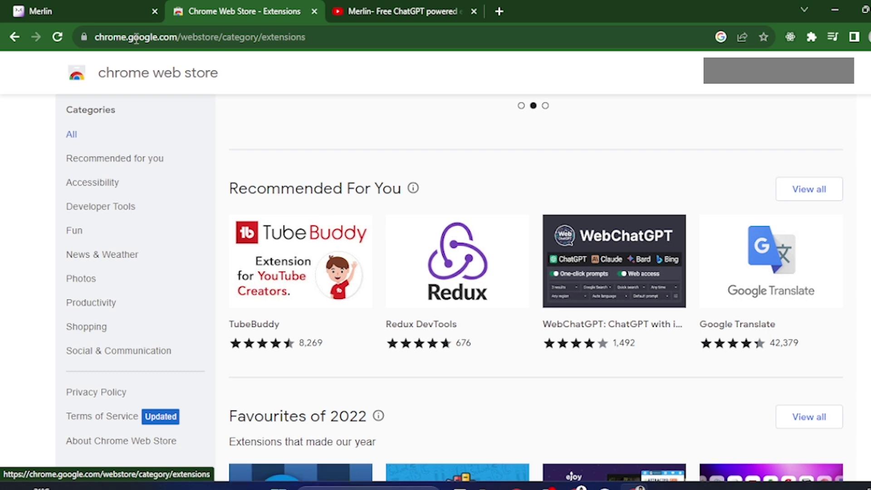
scroll(168, 97, "up", 4)
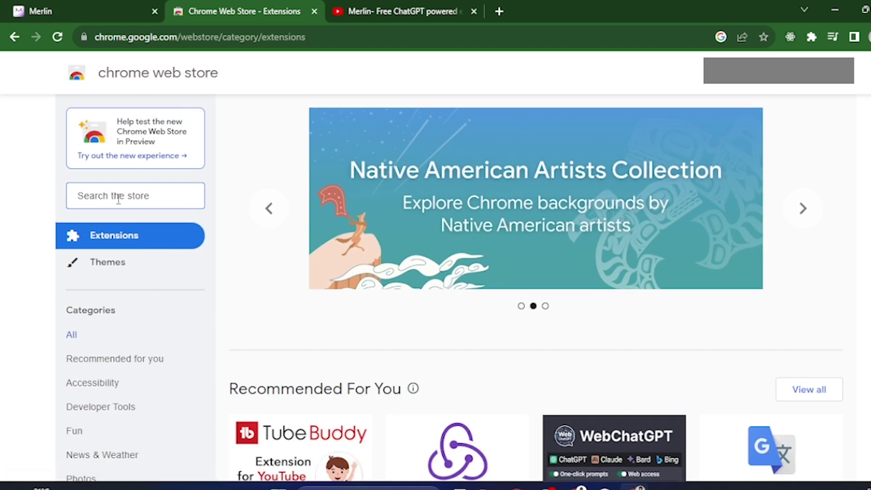
Search the store for merlin and open the listing of Merlin: 1-click access to Powerful AI Plugins.
type("mERLIN")
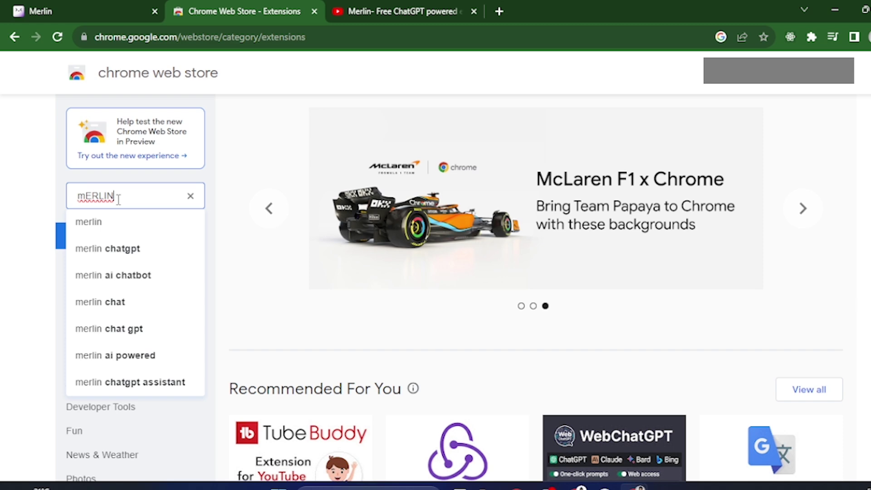
left_click(114, 221)
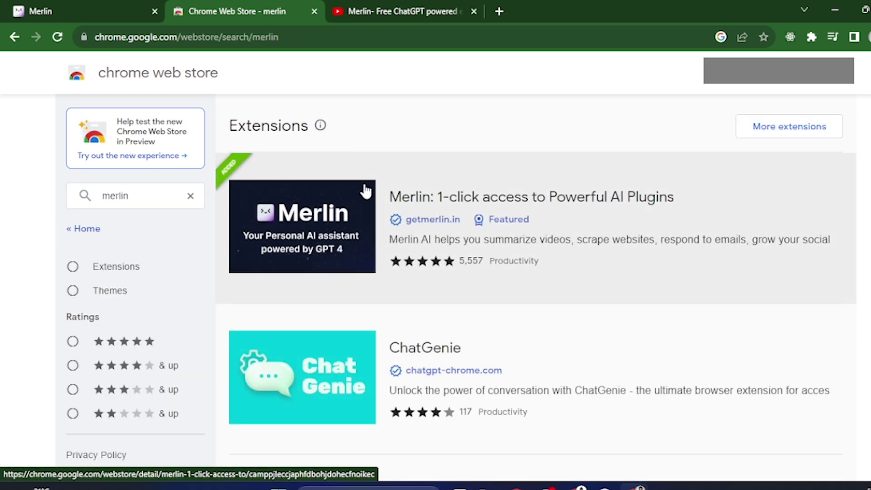
scroll(391, 217, "down", 7)
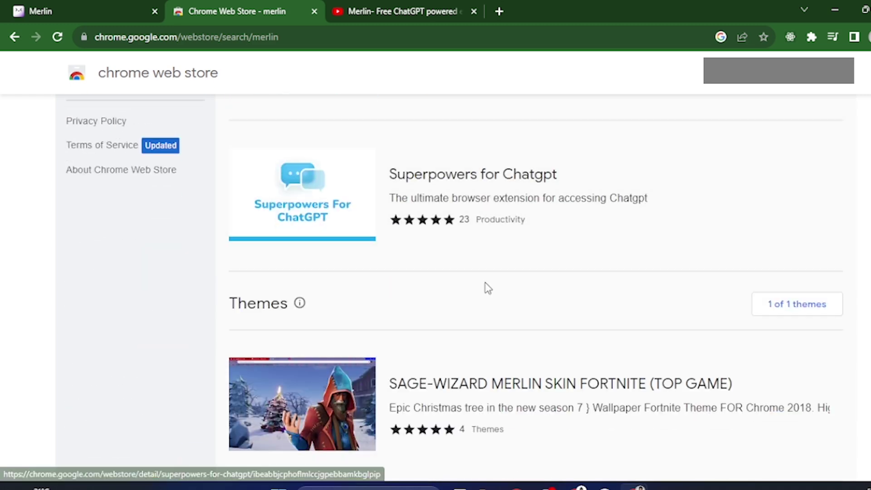
scroll(485, 288, "up", 7)
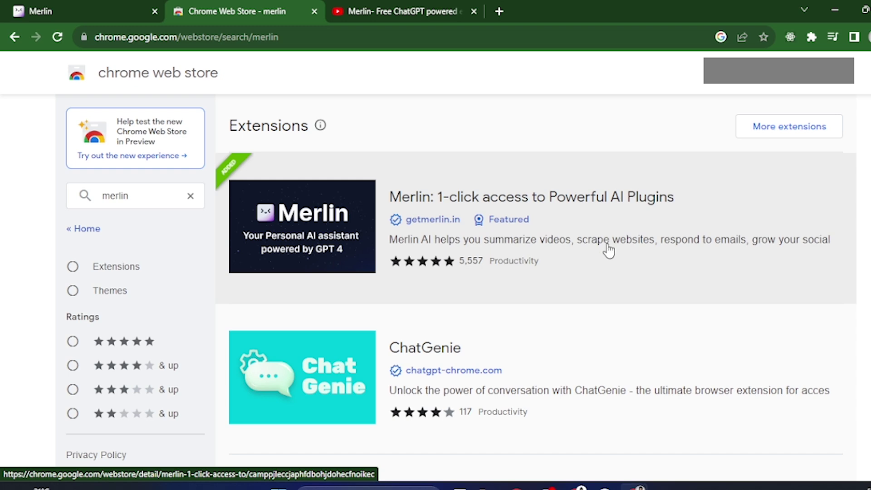
left_click(642, 221)
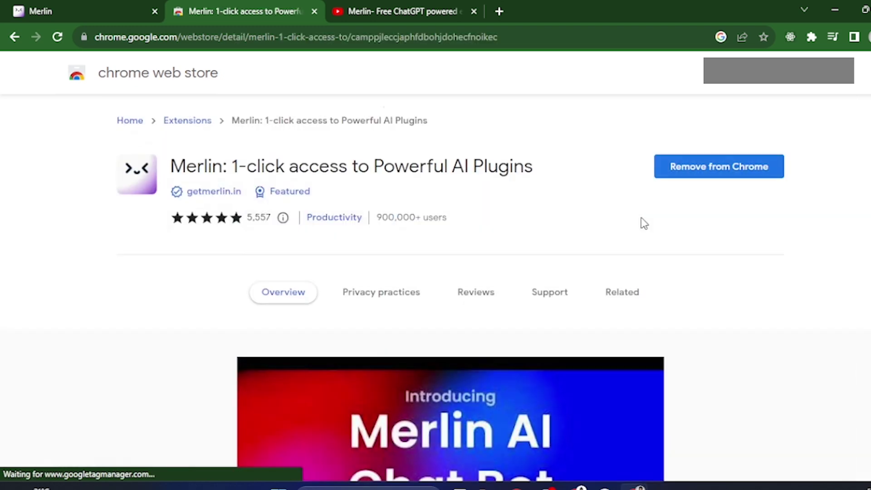
scroll(435, 219, "down", 8)
scroll(436, 221, "up", 8)
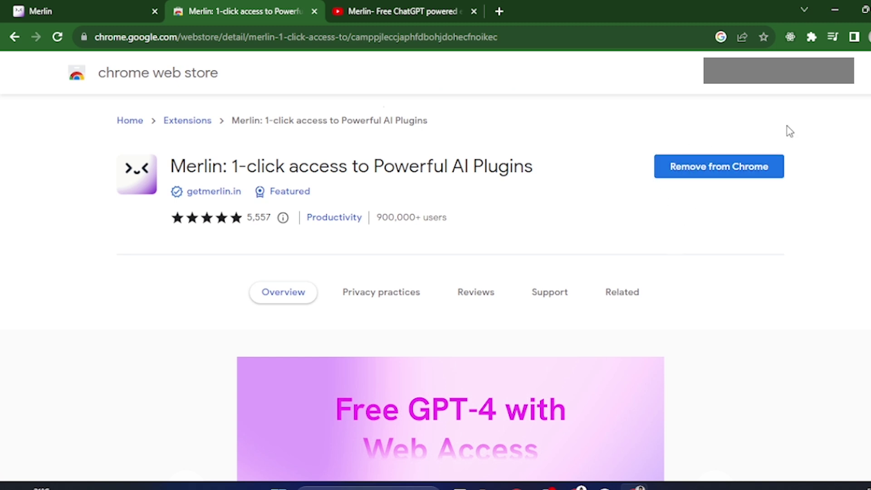
Go back to the merlin search results, view the ChatGenie listing and its install option, and return to the Merlin listing.
left_click(14, 38)
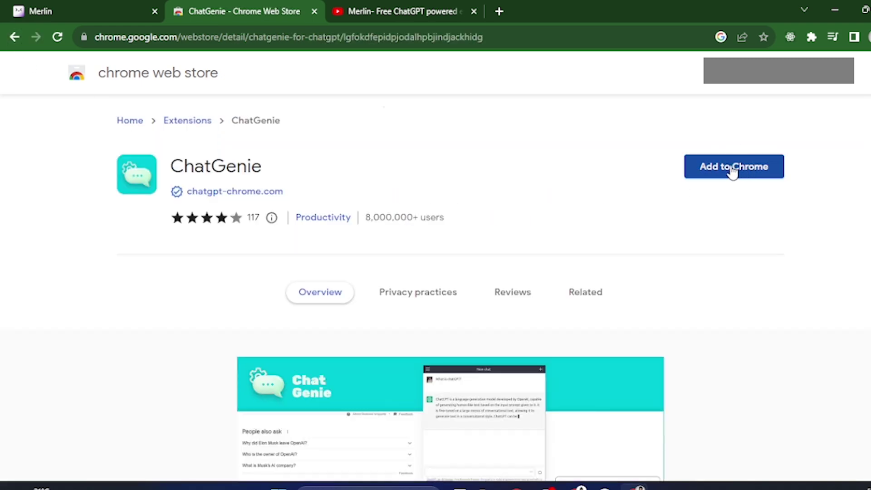
left_click(16, 37)
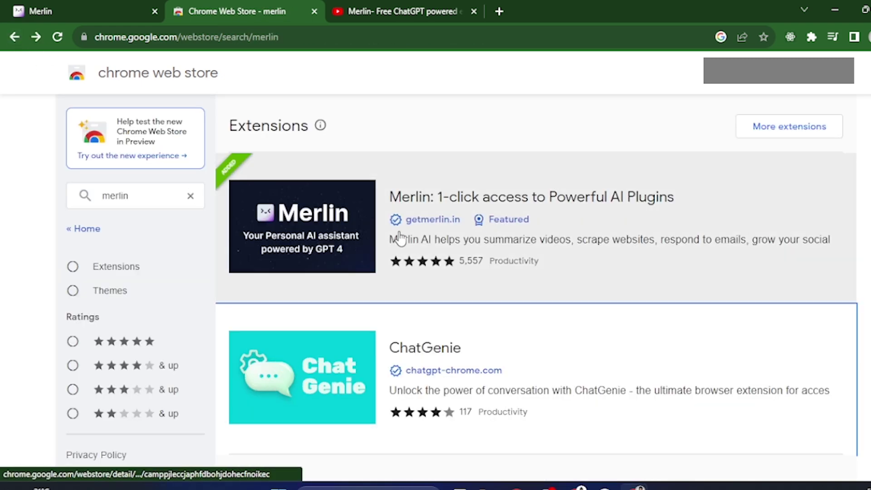
left_click(313, 227)
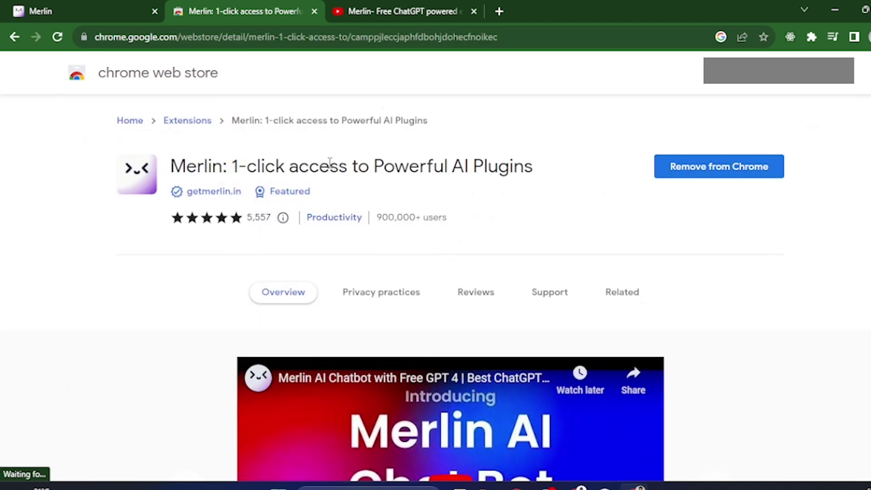
Look through the overview and details on the Merlin extension's listing page.
scroll(326, 174, "down", 6)
scroll(333, 205, "up", 5)
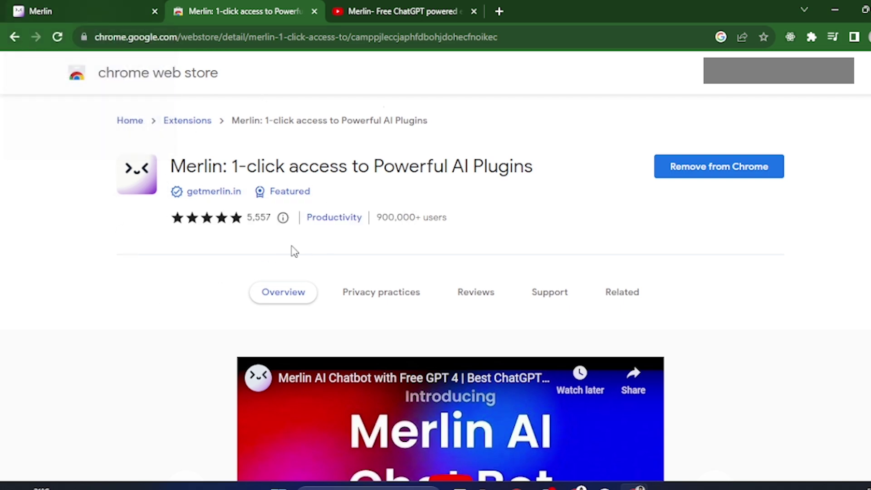
scroll(249, 216, "down", 10)
scroll(224, 322, "down", 5)
scroll(227, 311, "up", 10)
scroll(352, 173, "up", 6)
Show the installed browser extensions and pin Merlin so it stays visible beside the address bar.
left_click(808, 37)
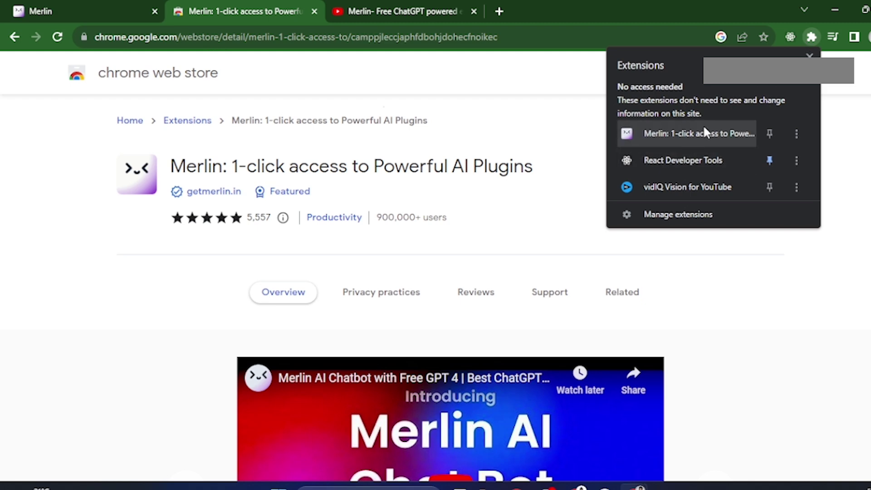
left_click(663, 15)
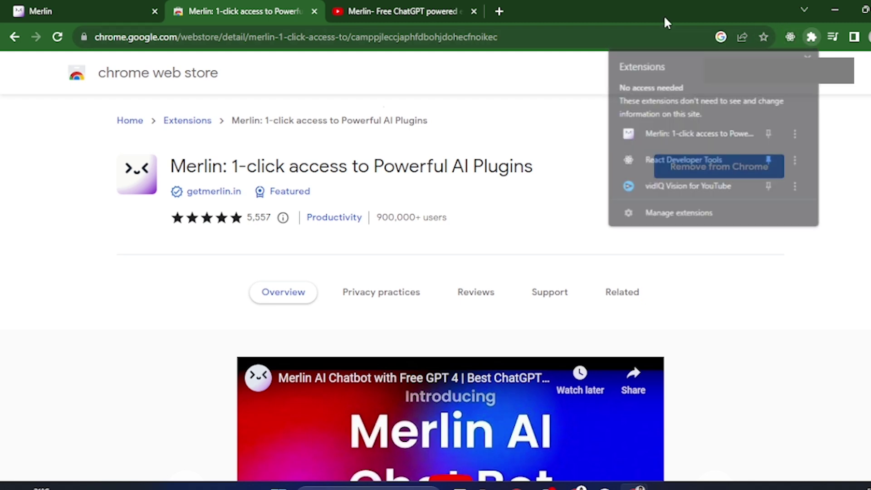
left_click(811, 38)
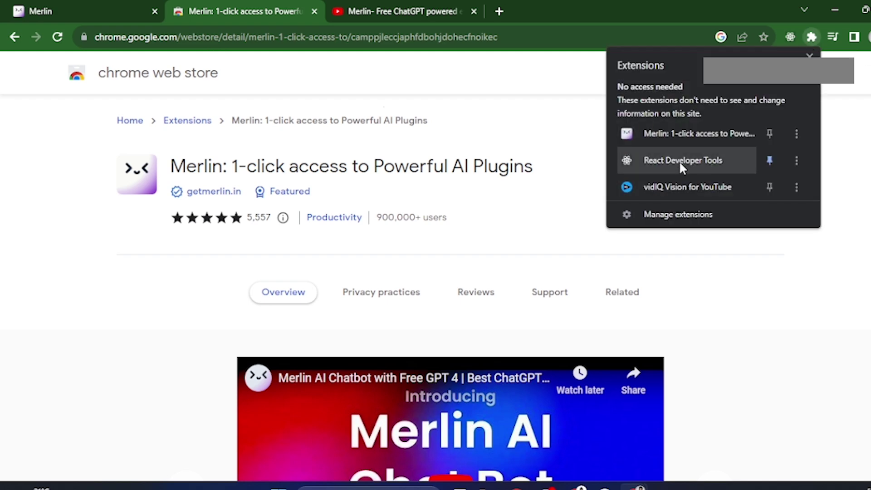
left_click(768, 134)
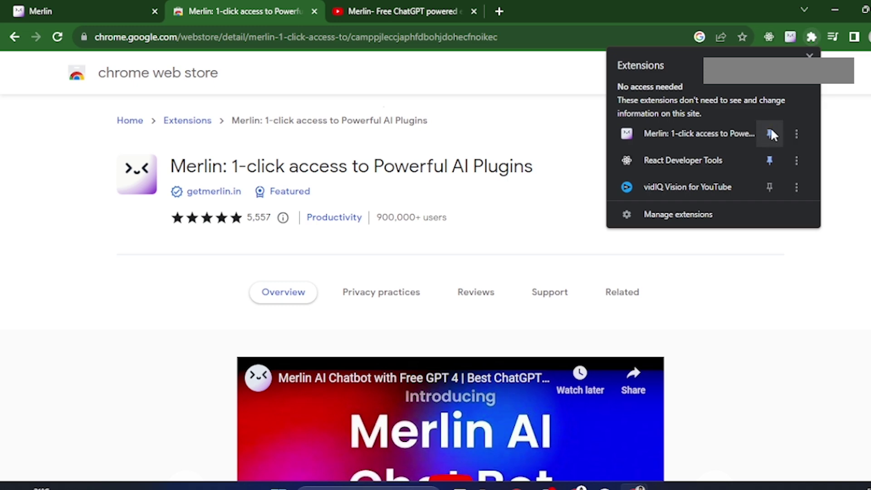
Check the pinned Merlin extension's popup on the store page and dismiss it.
left_click(789, 37)
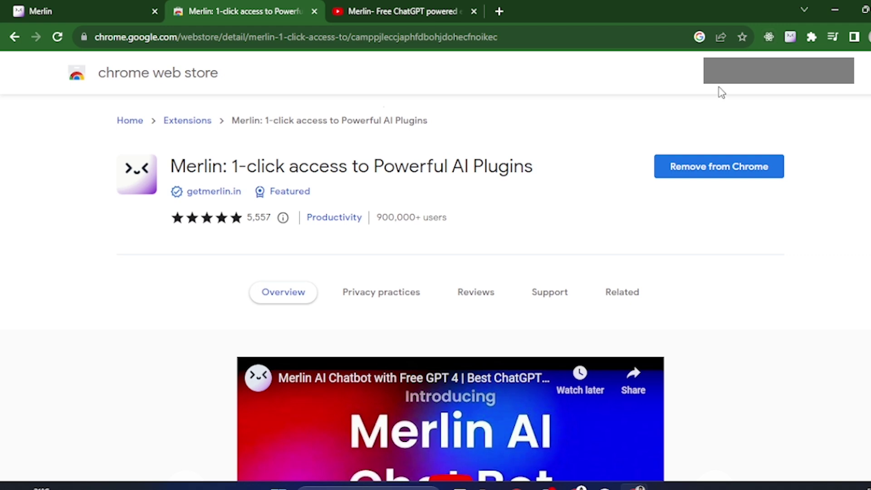
left_click(790, 38)
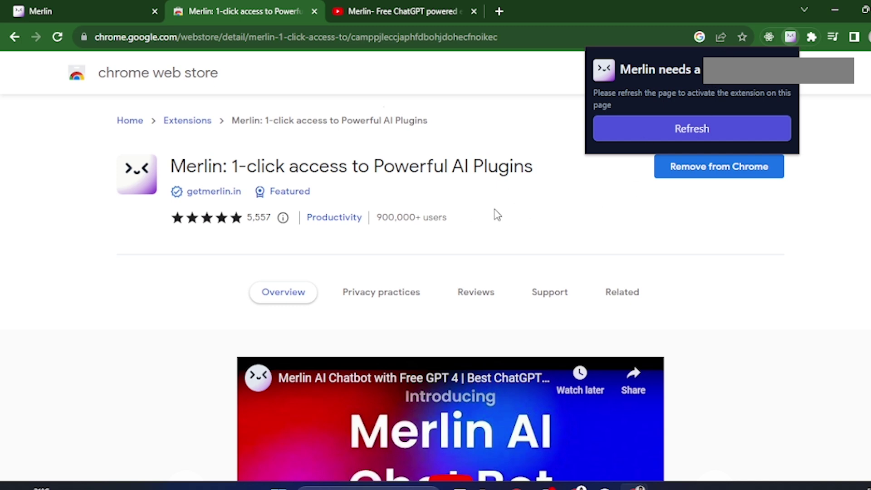
left_click(517, 254)
Search Google for sri lanka economy in a new browser tab.
left_click(499, 10)
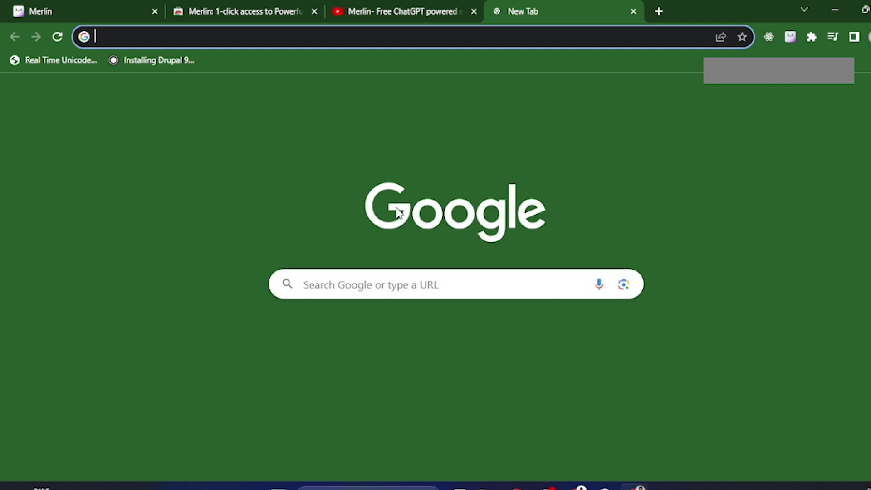
left_click(397, 286)
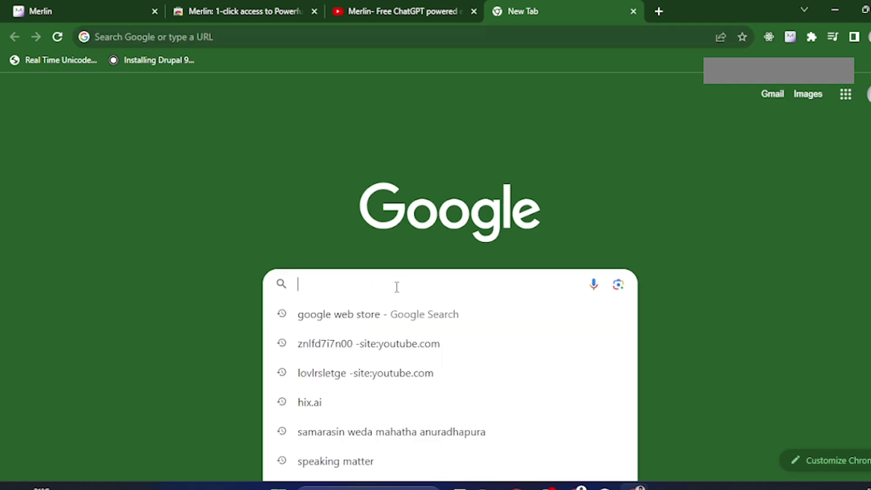
type("Sri L")
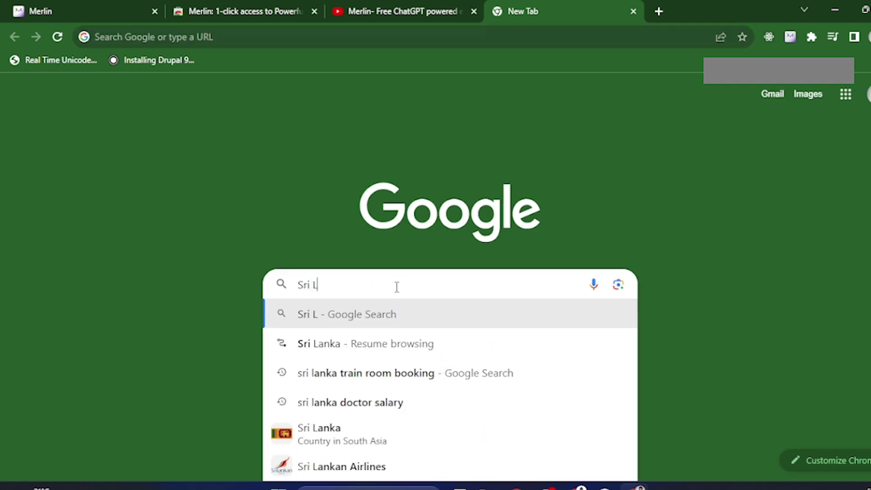
type("anka Eco")
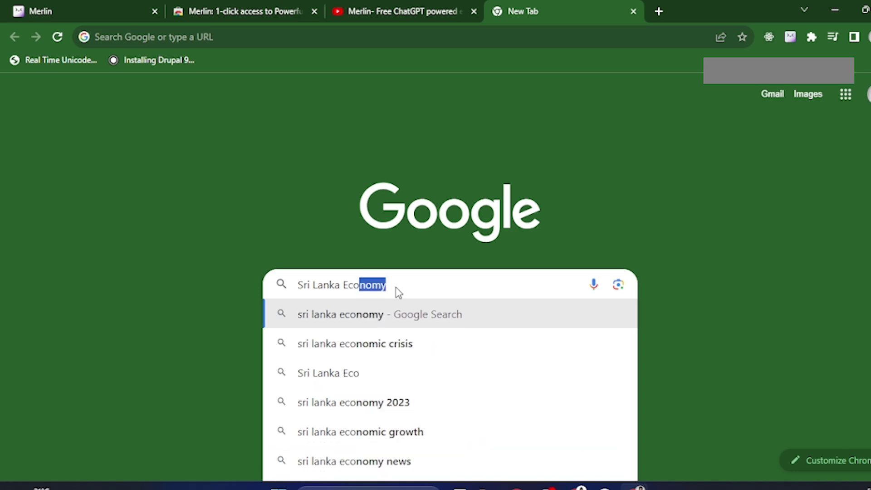
key("Return")
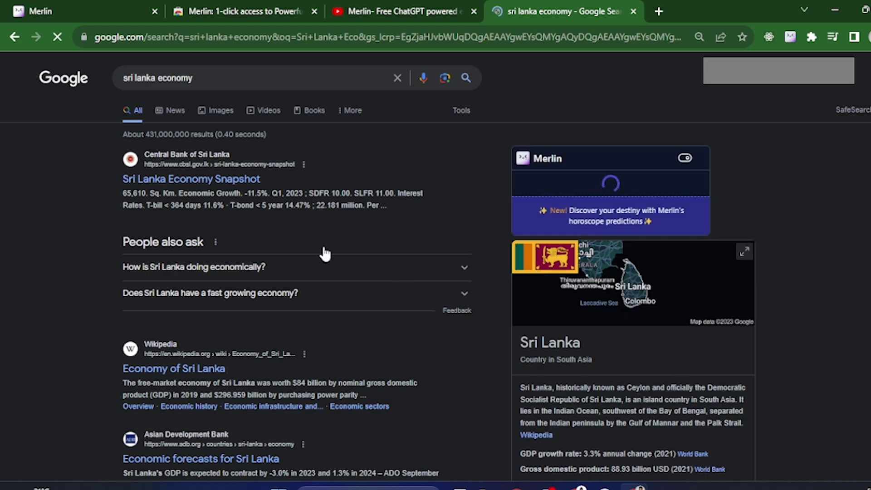
Look over the search results and highlight the full text of Merlin's generated answer beside them.
scroll(205, 197, "down", 4)
scroll(207, 204, "up", 3)
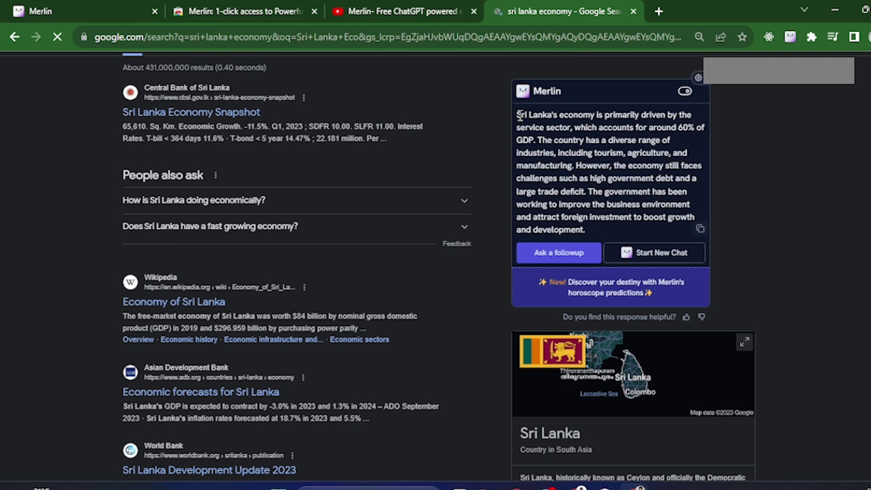
left_click_drag(518, 115, 621, 226)
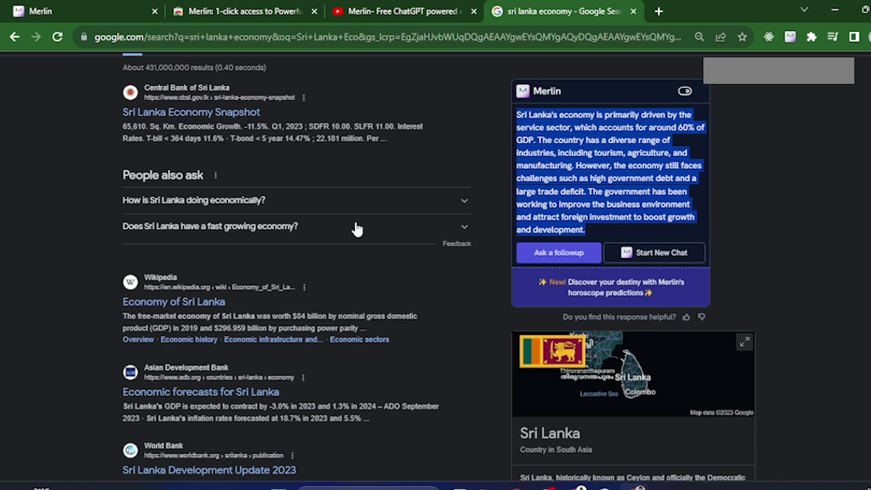
scroll(284, 202, "up", 1)
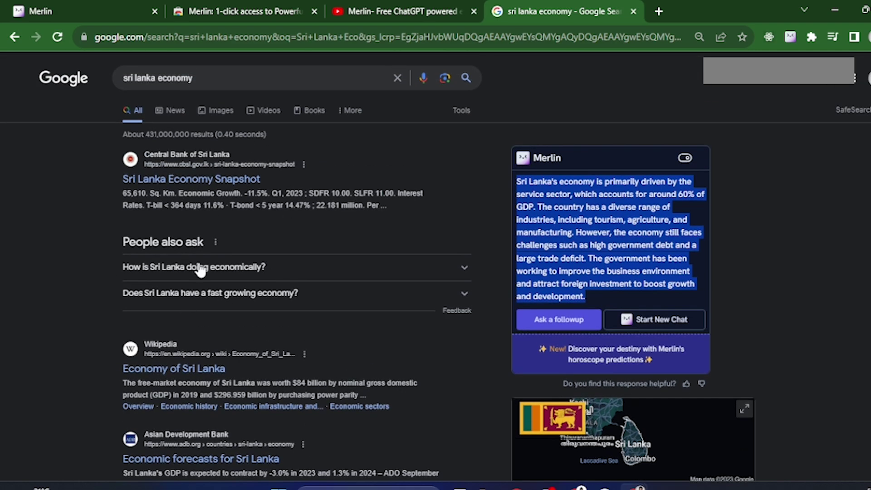
Look over the sri lanka economy search results and highlight Merlin's full answer again, then clear the selection.
scroll(209, 265, "down", 2)
scroll(208, 258, "down", 2)
scroll(303, 222, "up", 4)
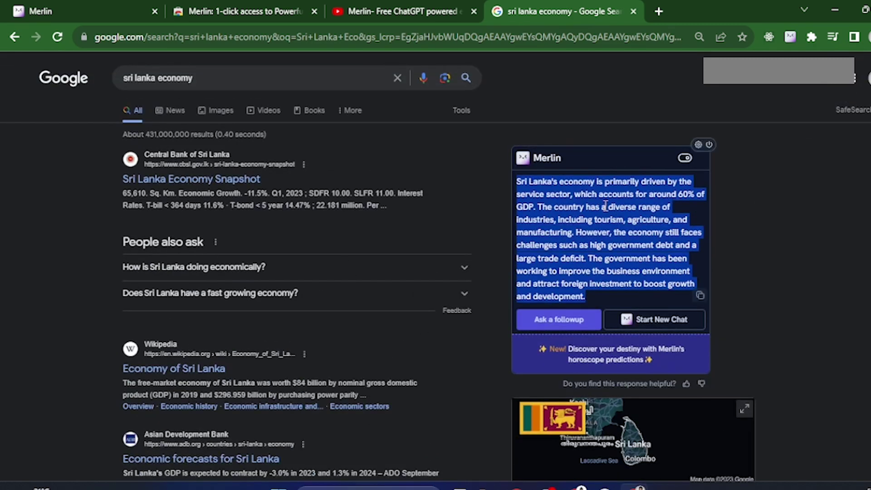
left_click(518, 186)
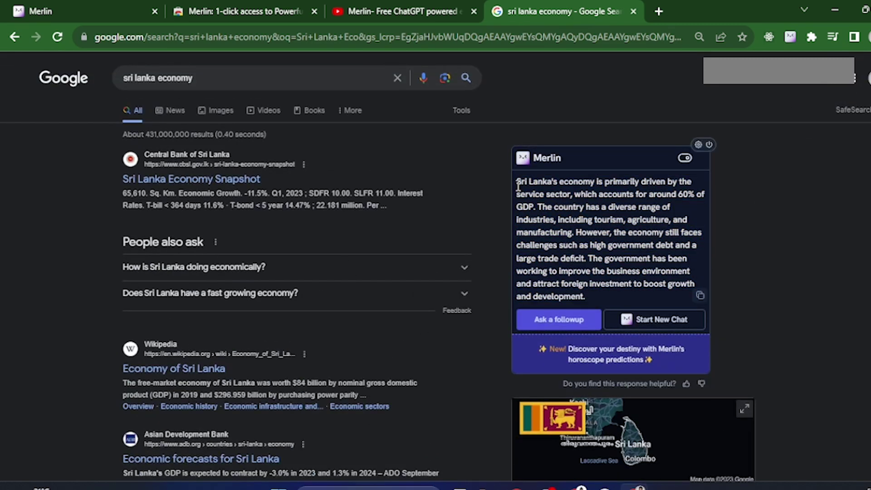
left_click_drag(589, 295, 519, 178)
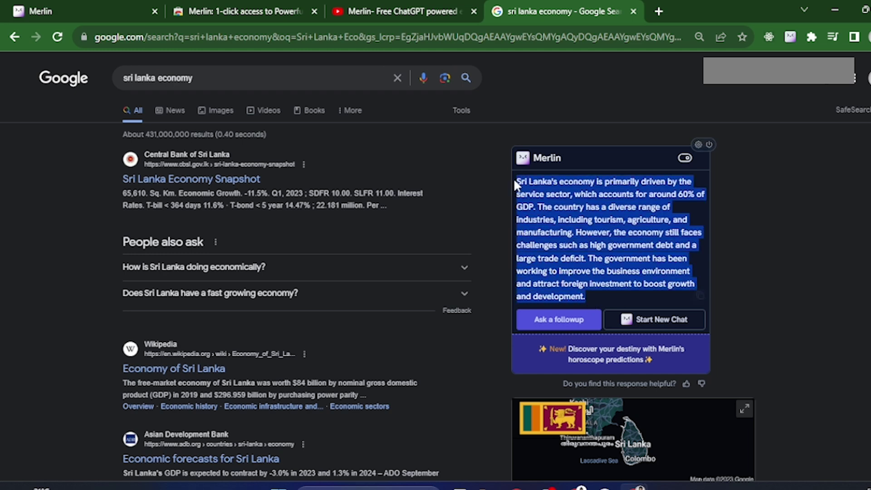
left_click(602, 229)
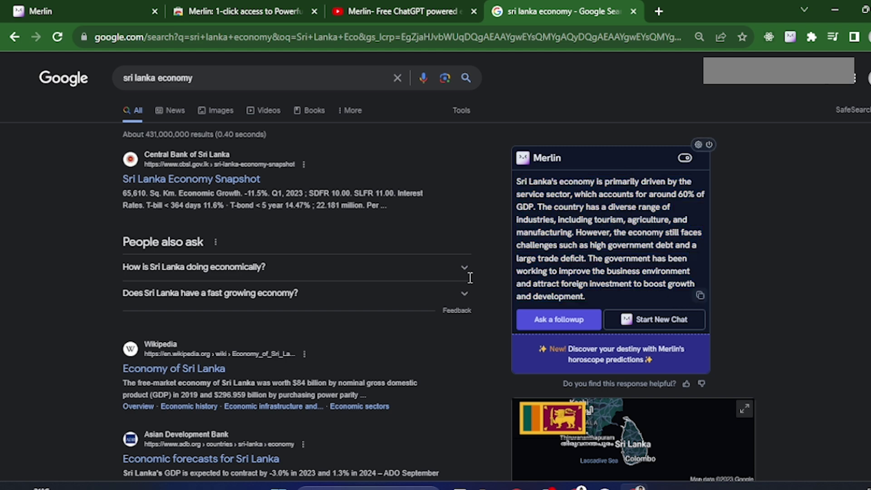
scroll(376, 277, "down", 2)
scroll(377, 277, "down", 8)
scroll(375, 276, "up", 10)
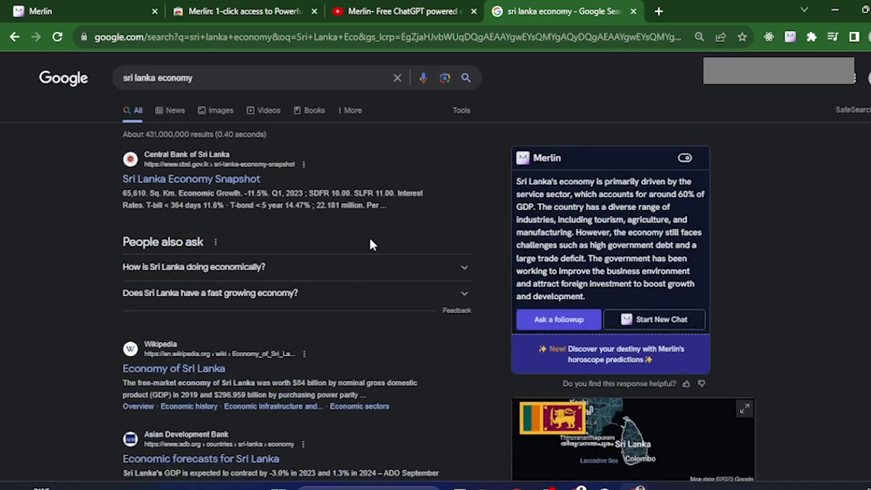
Open Merlin's chat sidebar over the search results and look over its document, image, astrologer and webpage chat options.
mouse_move(864, 381)
left_click(864, 381)
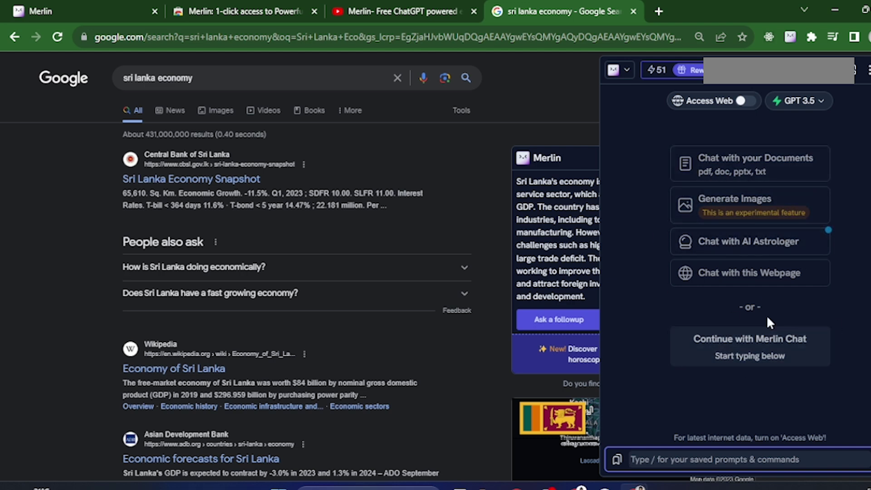
scroll(729, 214, "down", 1)
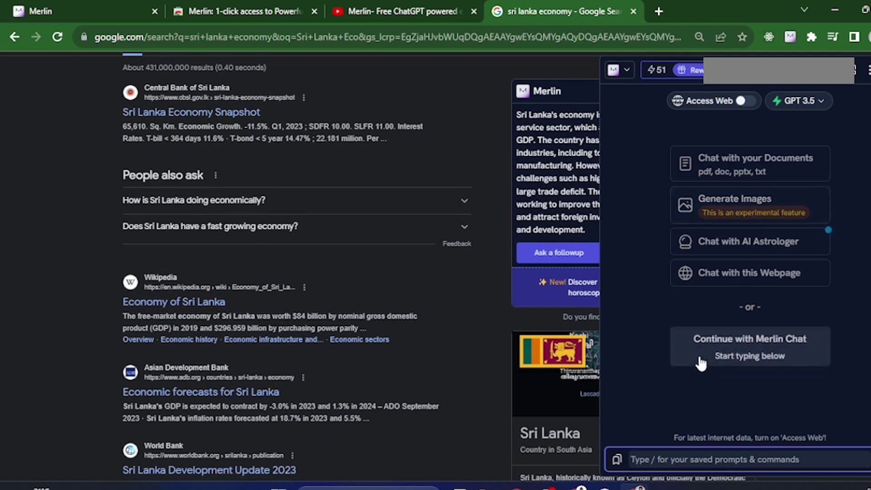
left_click(689, 466)
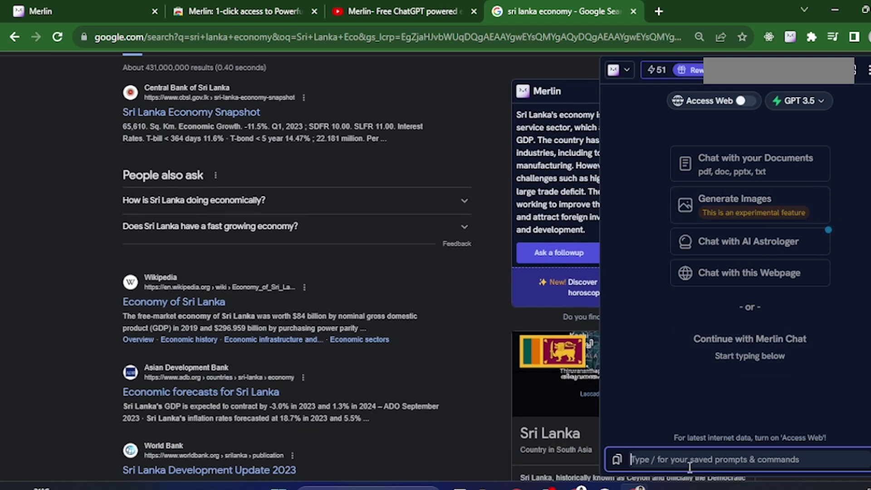
scroll(798, 195, "up", 1)
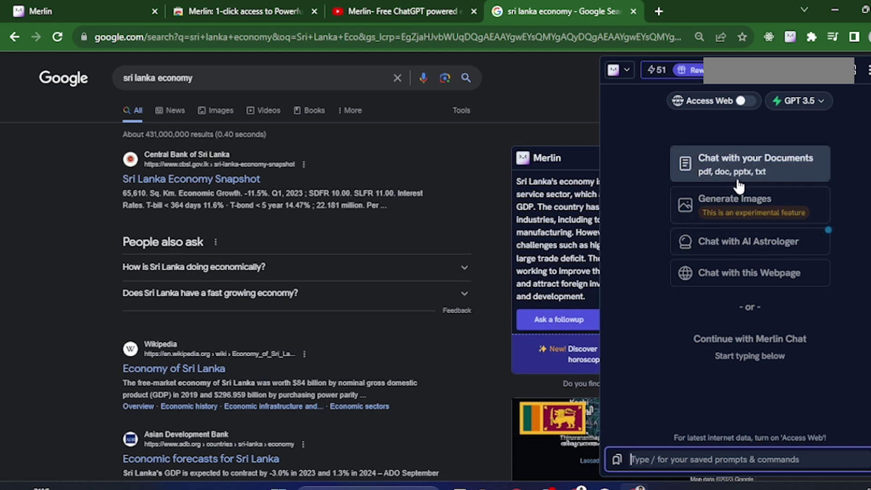
Upload Course+Guide-+Bug+Bounty+&+Web+Security+by+ZTM.pdf to Merlin's document chat, summarize it and read the summary from its beginning.
left_click(740, 165)
left_click(729, 270)
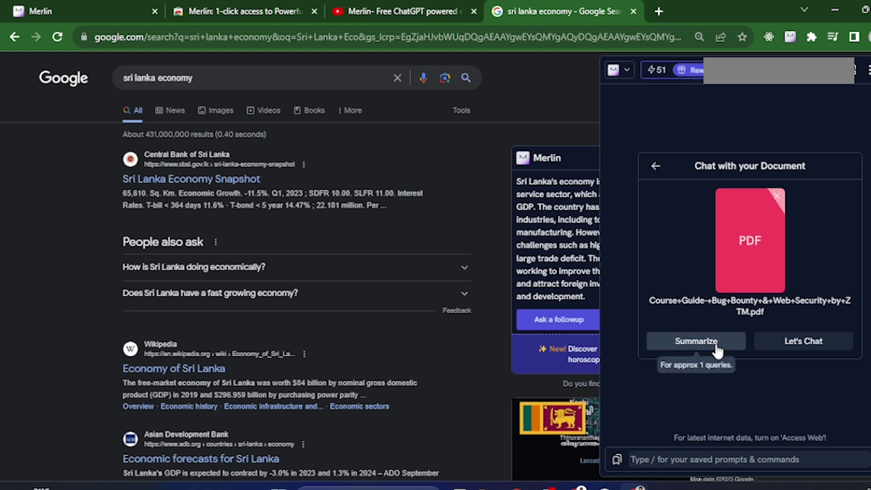
left_click(668, 341)
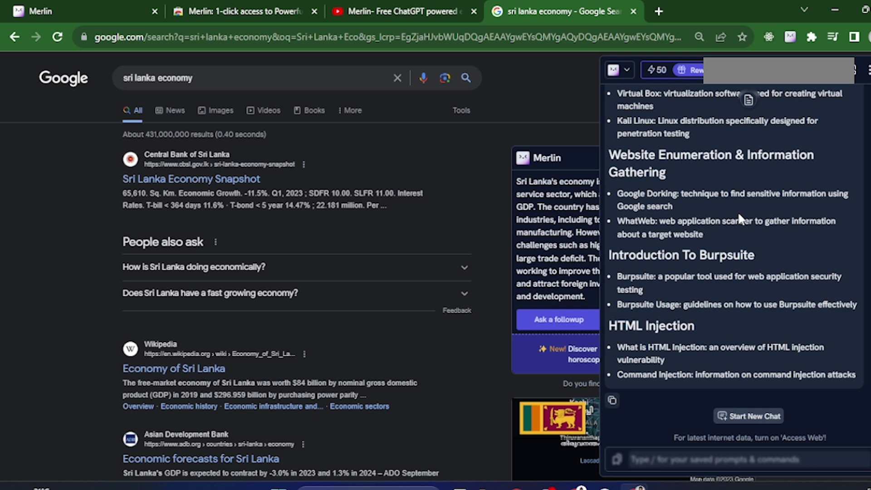
scroll(728, 166, "up", 3)
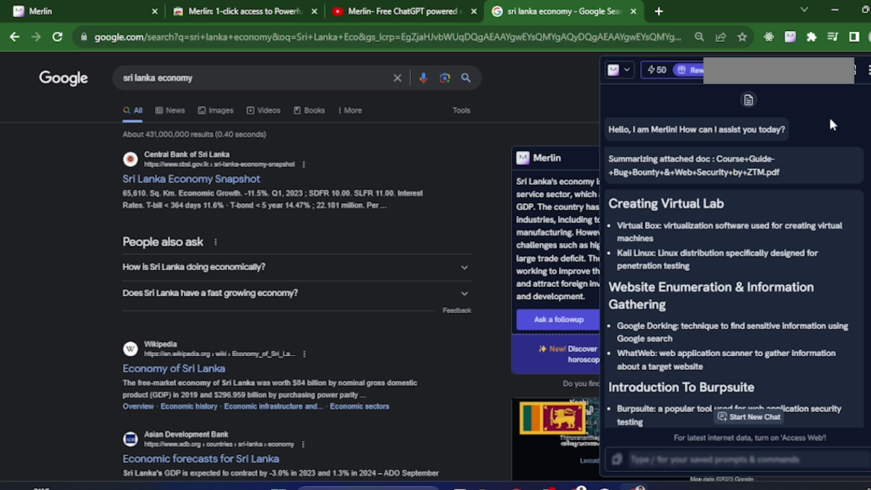
Close Merlin's chat sidebar and look over the Google results and the Sri Lanka knowledge card.
left_click(590, 282)
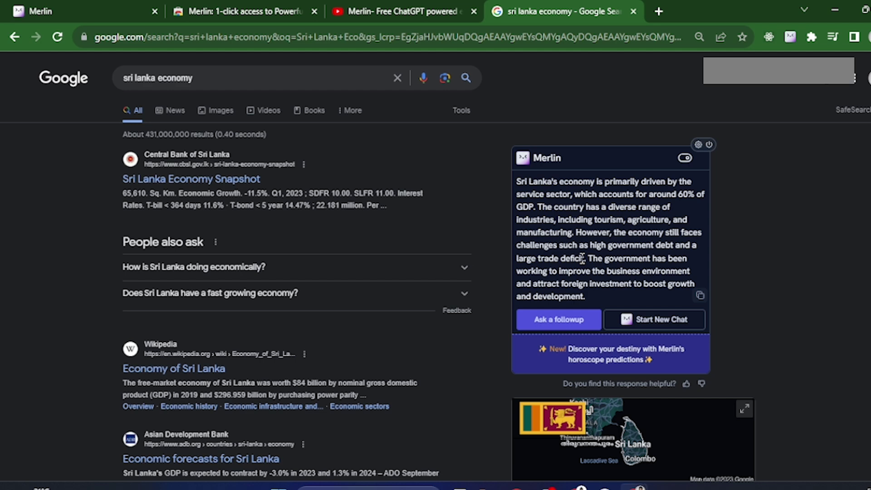
scroll(524, 256, "down", 10)
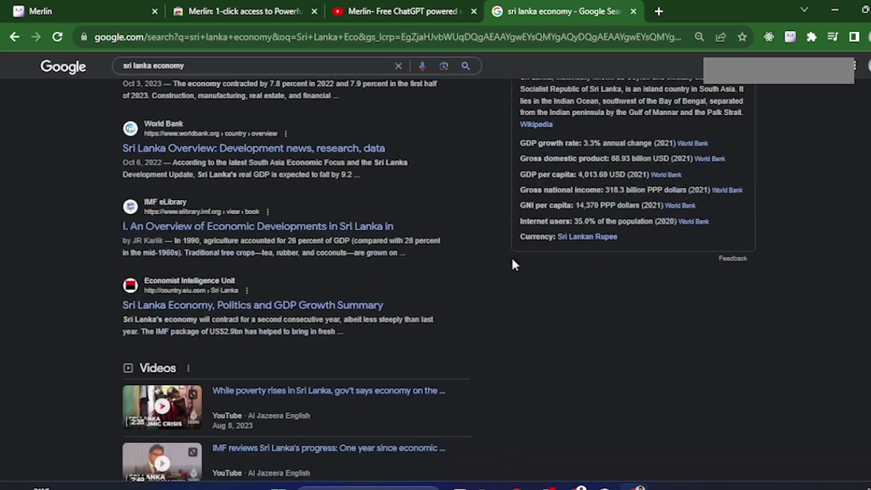
scroll(467, 307, "up", 6)
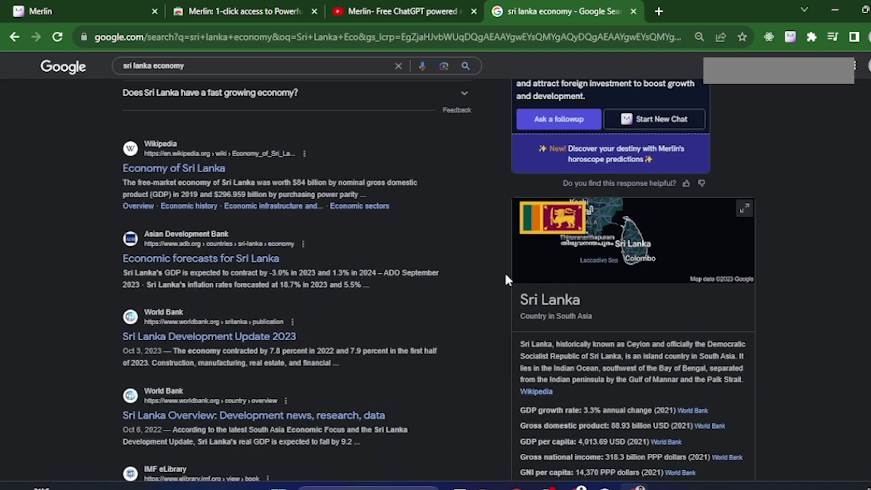
scroll(508, 273, "up", 4)
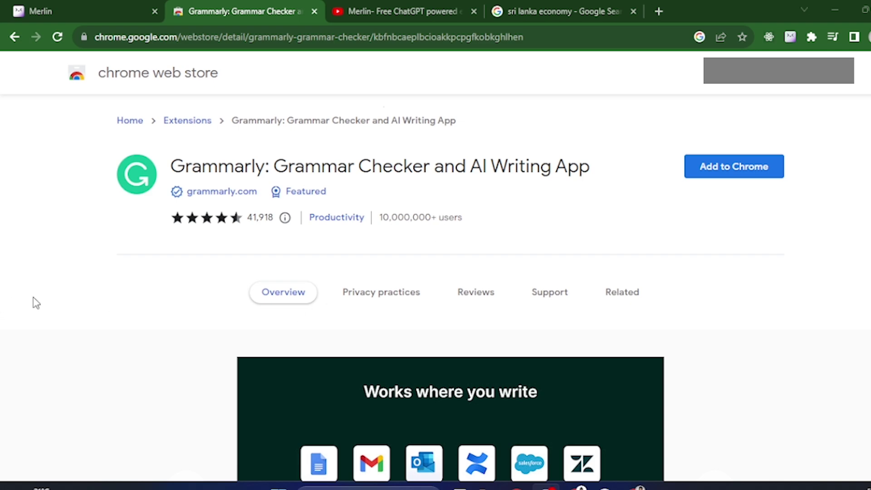
Examine the Grammarly extension's Chrome Web Store page and advance its preview carousel by one slide.
scroll(45, 302, "down", 4)
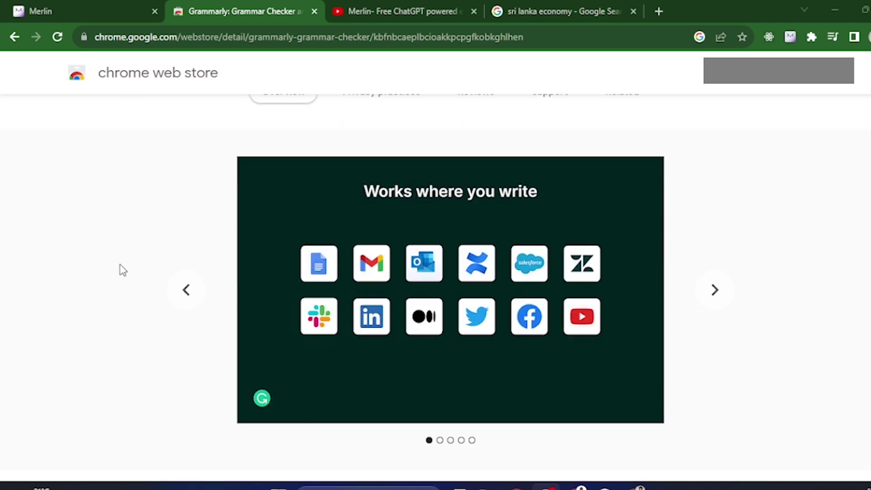
scroll(169, 214, "up", 3)
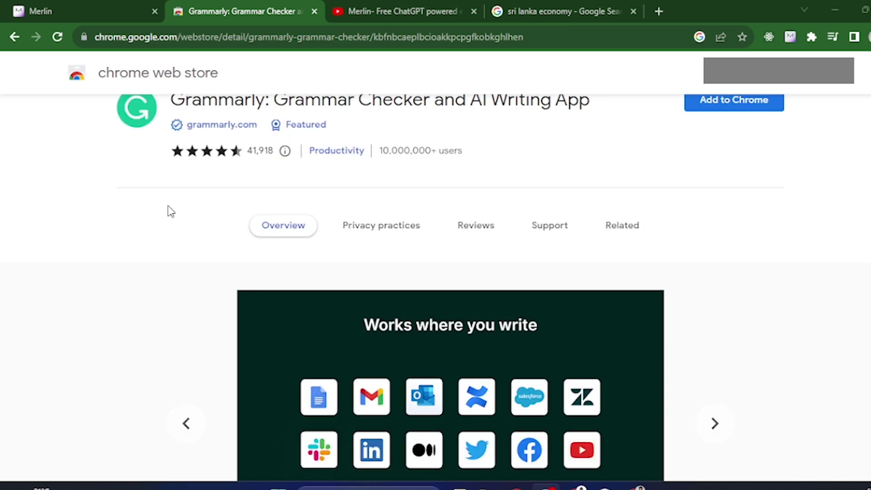
scroll(200, 209, "down", 2)
left_click(713, 349)
scroll(711, 339, "down", 3)
scroll(406, 279, "up", 6)
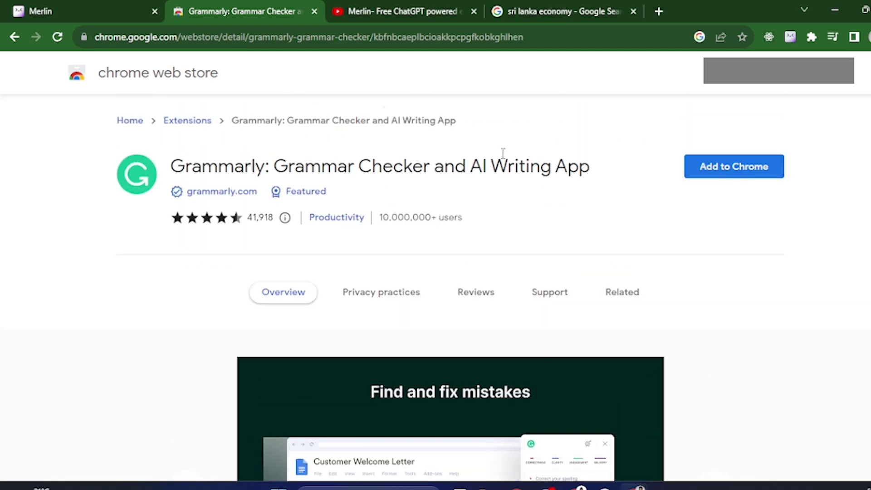
Add the Grammarly: Grammar Checker and AI Writing App extension to Chrome and show its related extensions.
left_click(720, 169)
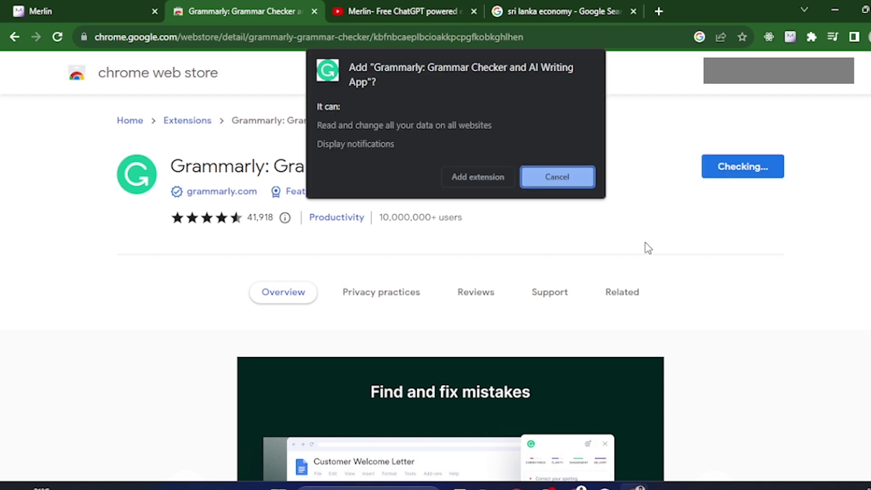
left_click(477, 176)
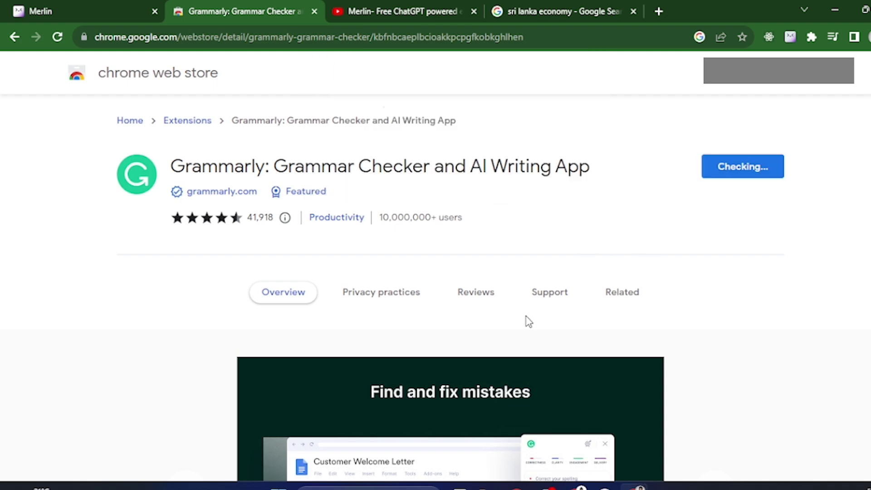
left_click(622, 291)
Open the Grammarly extension's popup and sign up for an account with Google.
left_click(792, 37)
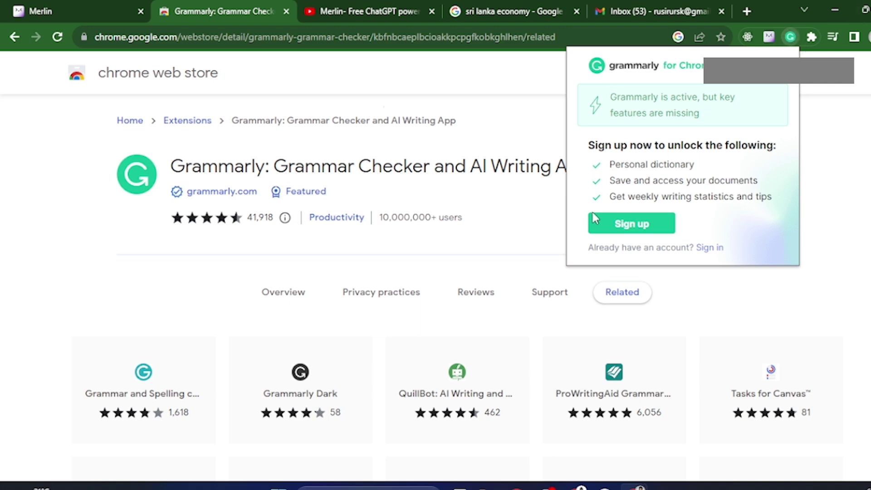
left_click(599, 226)
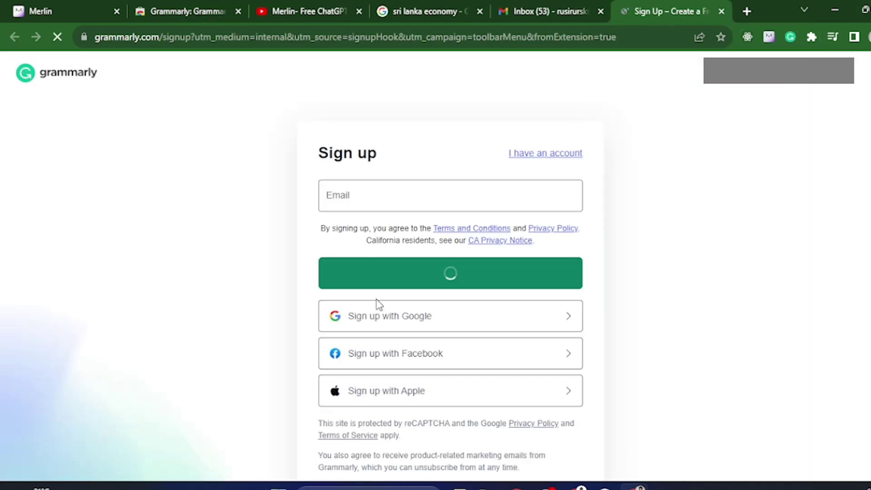
left_click(369, 322)
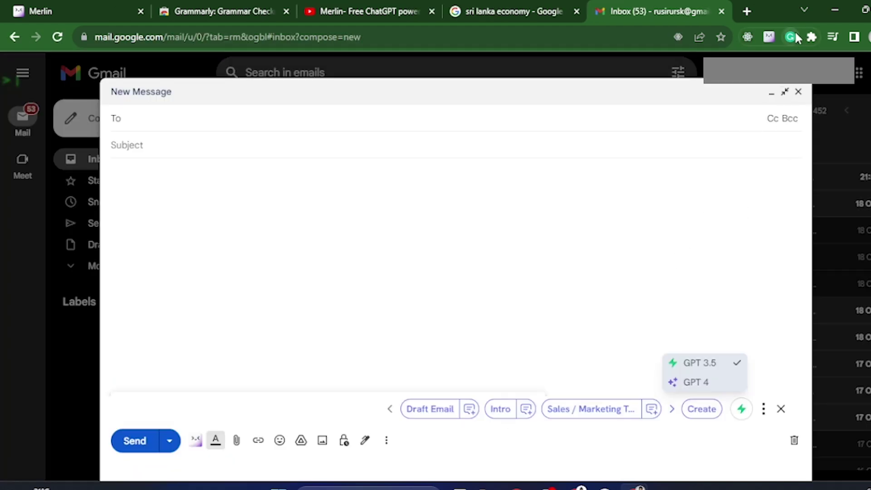
Check Grammarly's quick settings in Gmail and write "This sample document writing ." in the new message's body.
left_click(793, 37)
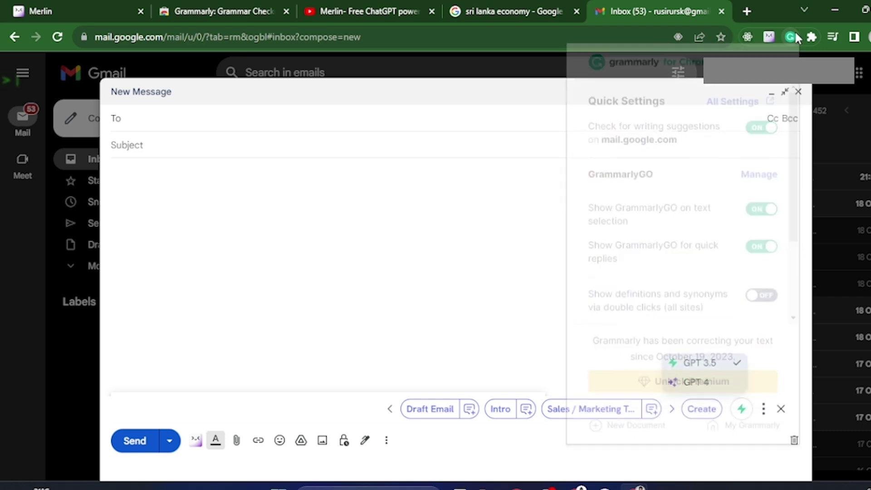
left_click(297, 237)
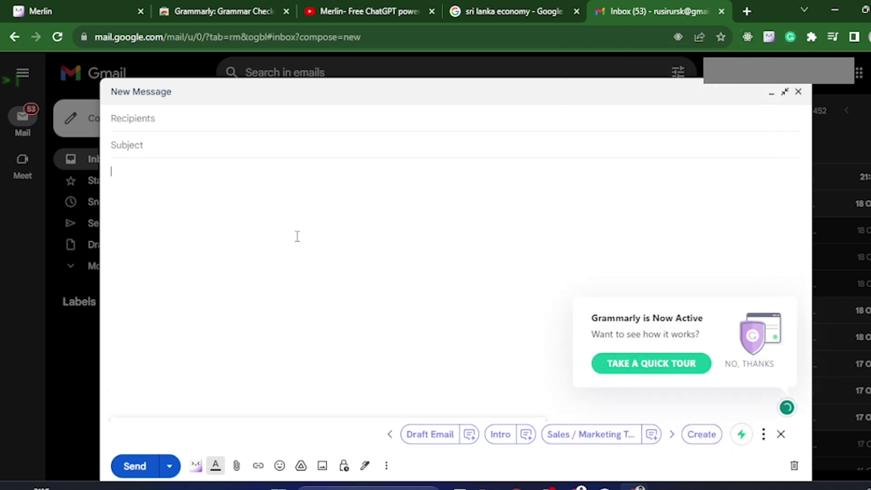
type("This sample document writing .")
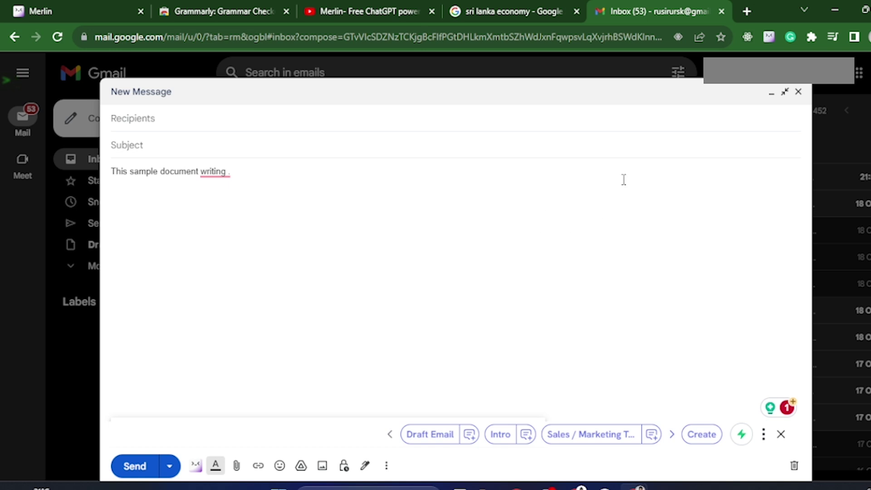
Accept Grammarly's suggestions in the message body to remove the space after "writing" and rephrase "sample" as "is a sample".
left_click(771, 408)
left_click(779, 215)
left_click(216, 169)
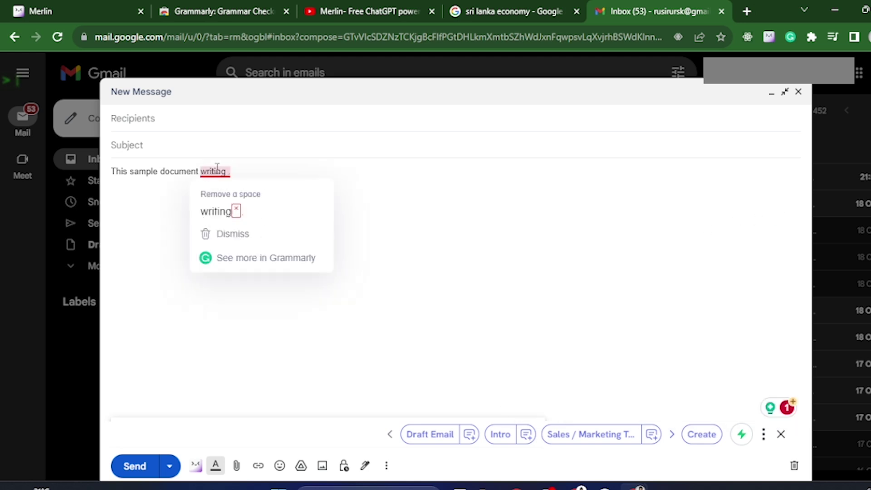
left_click(221, 218)
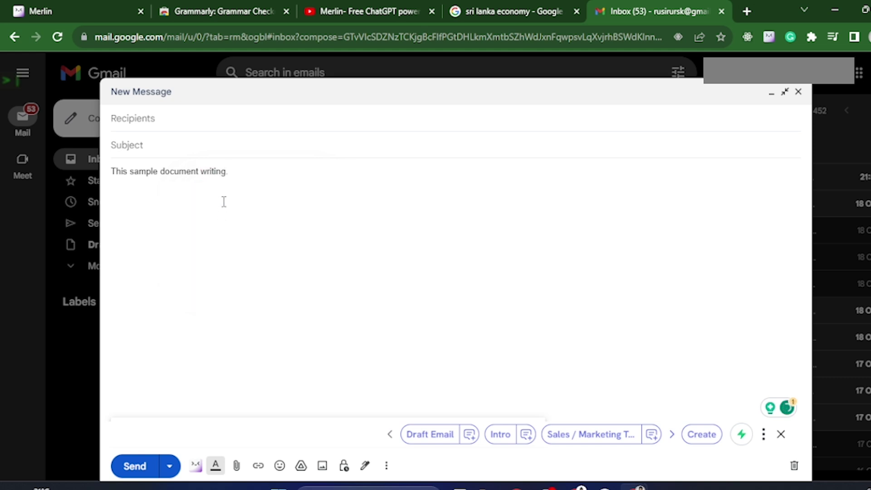
left_click(140, 172)
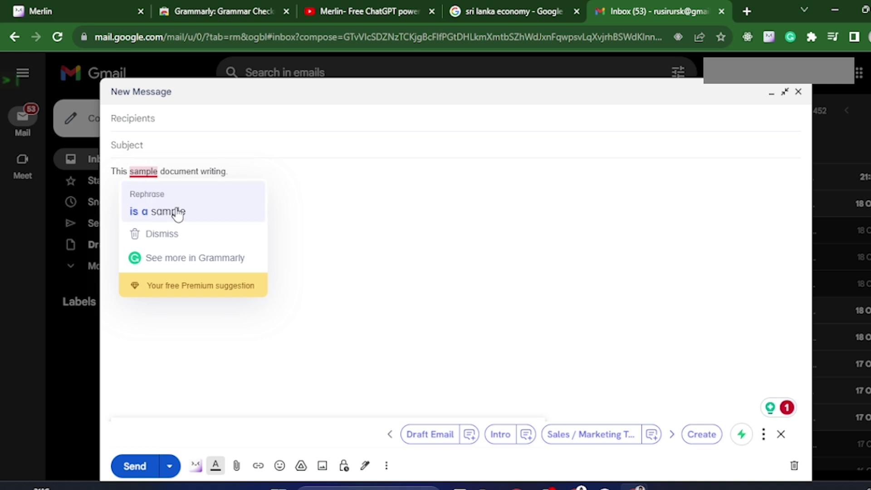
left_click(177, 213)
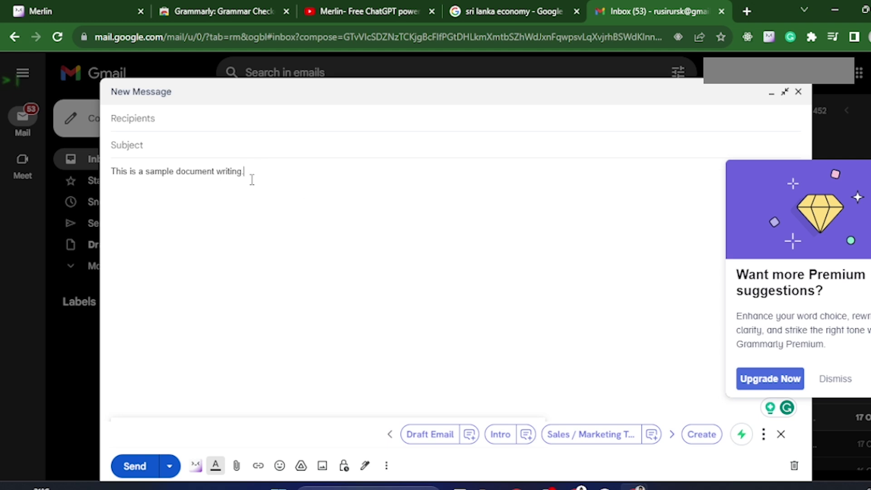
Select the message text, dismiss the Premium offer, and view Grammarly's writing prompt ideas before closing them.
key("ctrl+a")
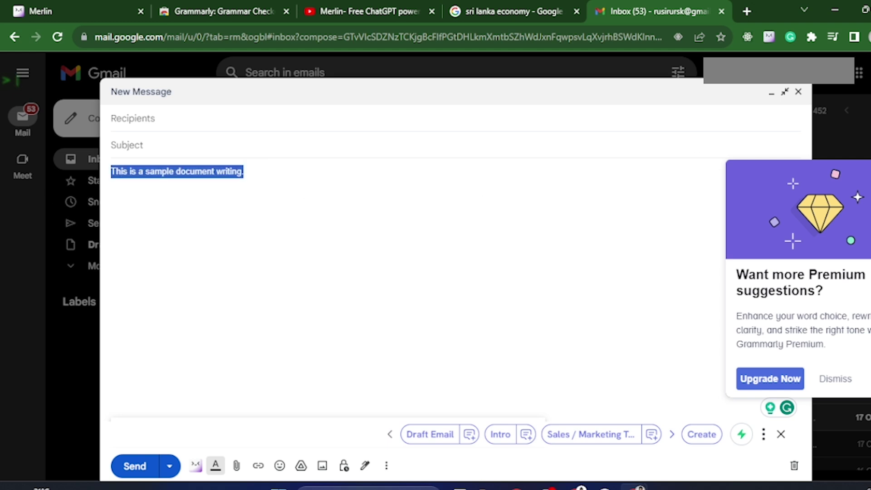
left_click(712, 224)
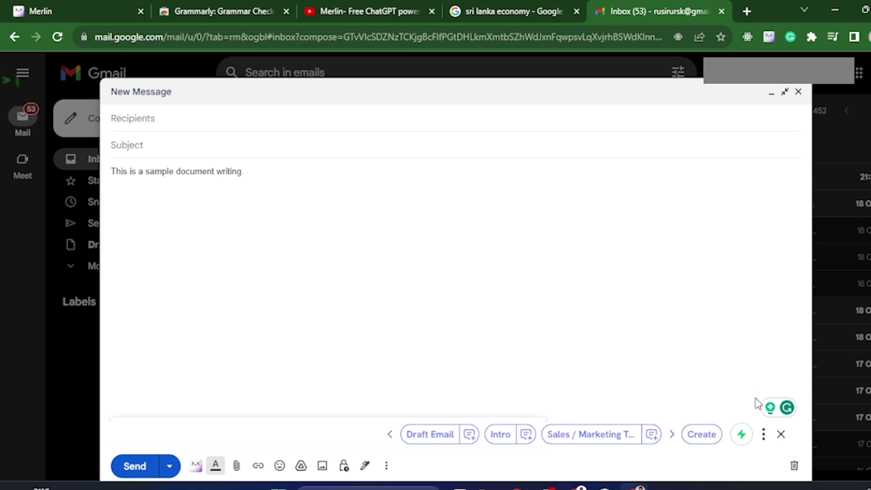
left_click(779, 409)
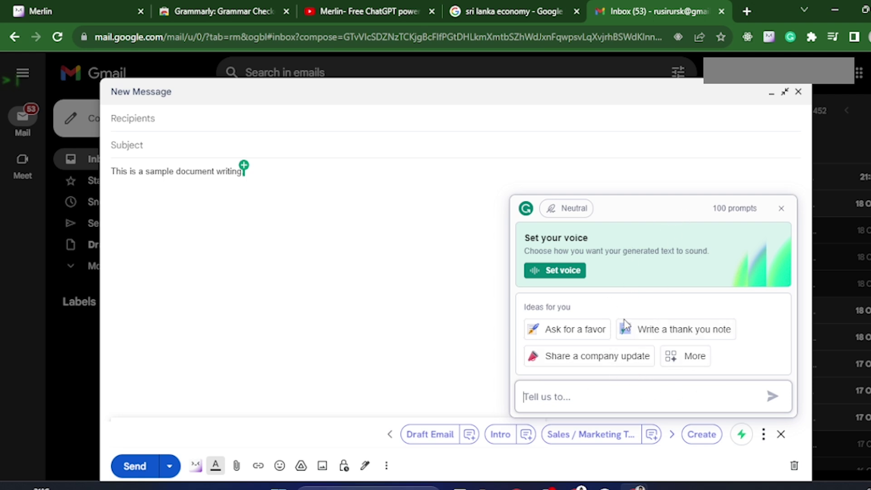
left_click(781, 208)
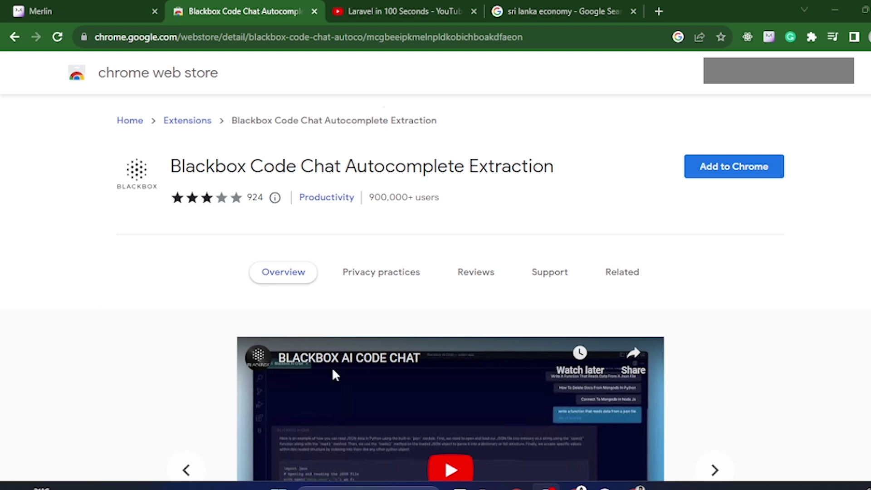
Install the Blackbox Code Chat Autocomplete Extraction extension in Chrome and pin it for quick access.
left_click(735, 172)
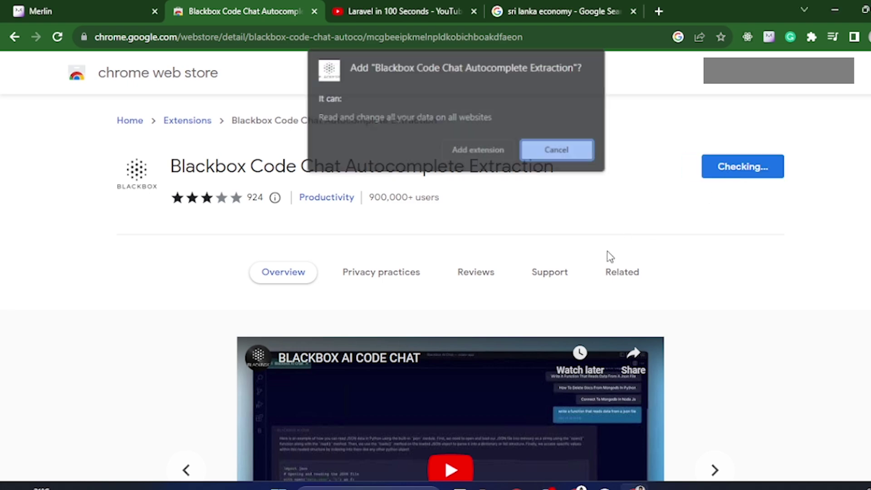
left_click(470, 146)
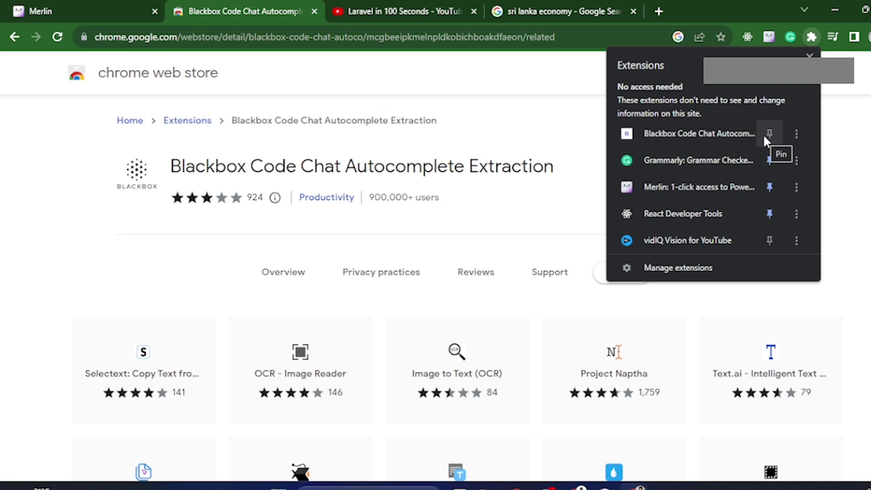
left_click(763, 134)
Open the Blackbox extension and sign in to Blackbox with the Gmail account.
left_click(790, 37)
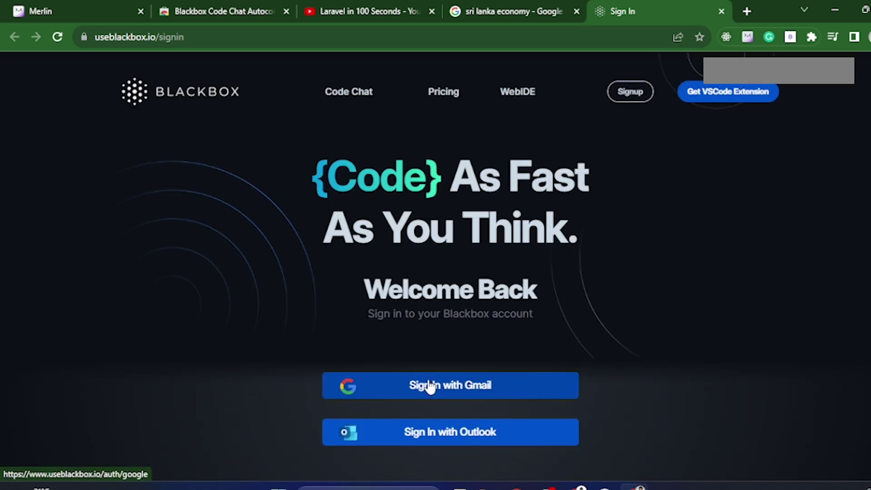
left_click(430, 387)
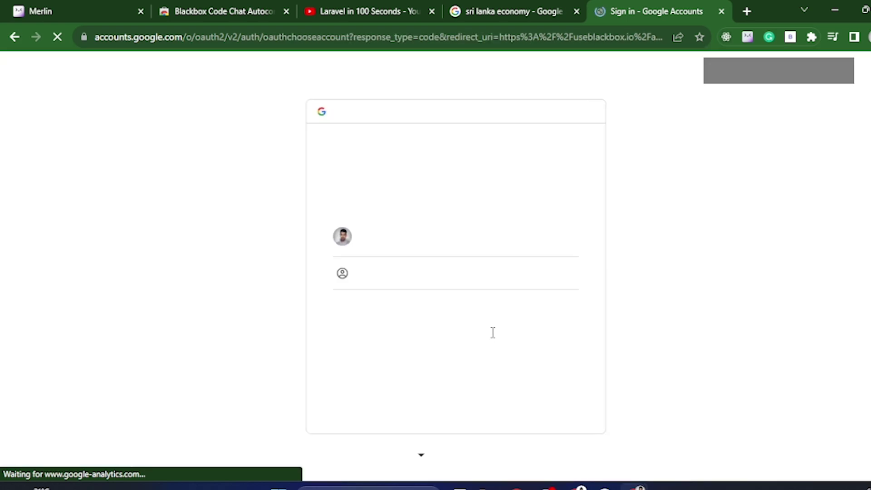
left_click(401, 245)
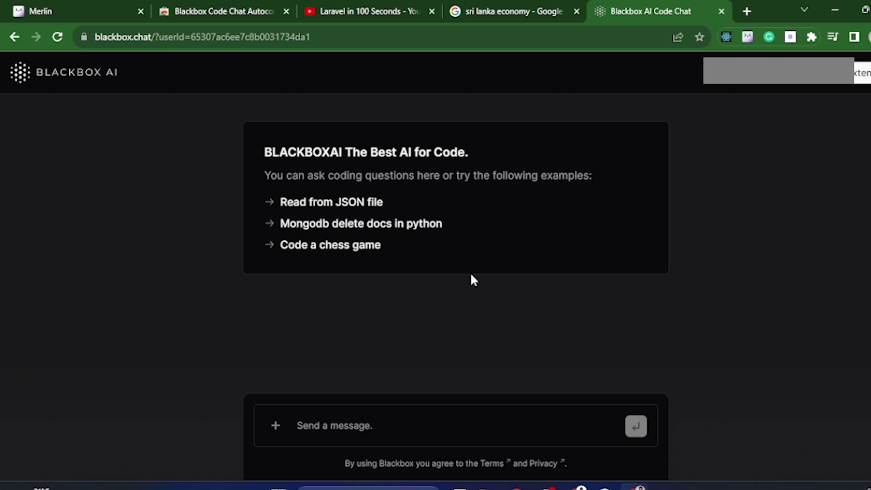
Check the paused Laravel in 100 Seconds video and close the Blackbox AI Code Chat page.
key("ctrl+3")
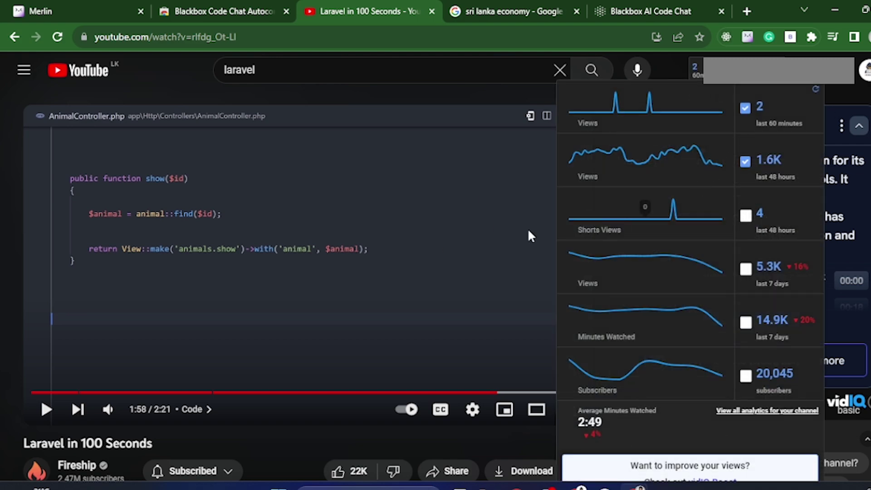
scroll(315, 442, "down", 5)
scroll(315, 441, "up", 5)
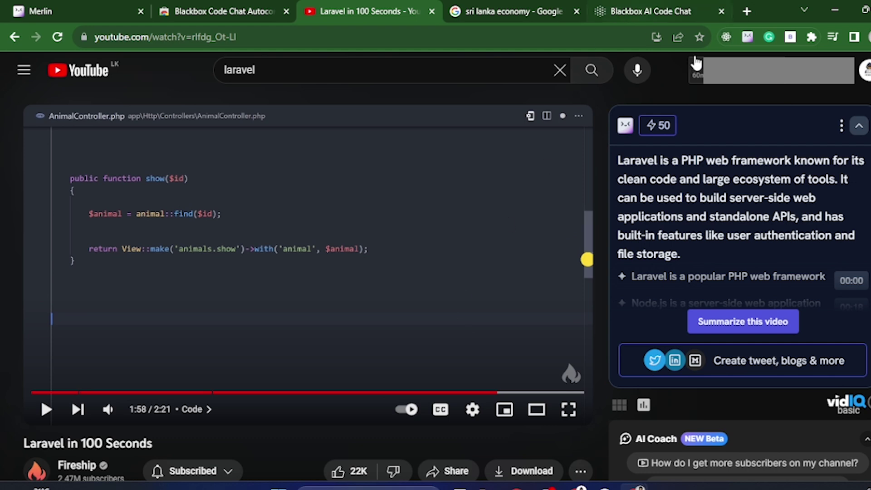
key("ctrl+5")
key("ctrl+w")
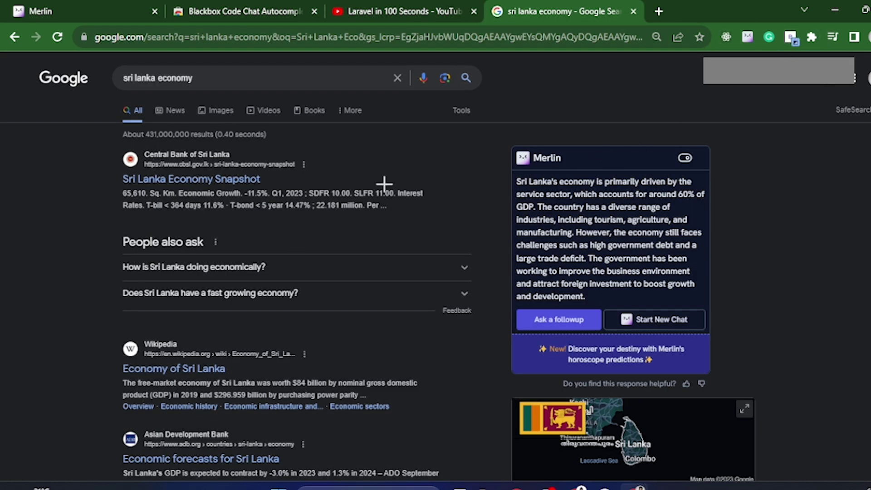
Extract the show($id) function code from the paused Laravel video with Blackbox, and move the Notepad copy aside to compare it.
key("ctrl+3")
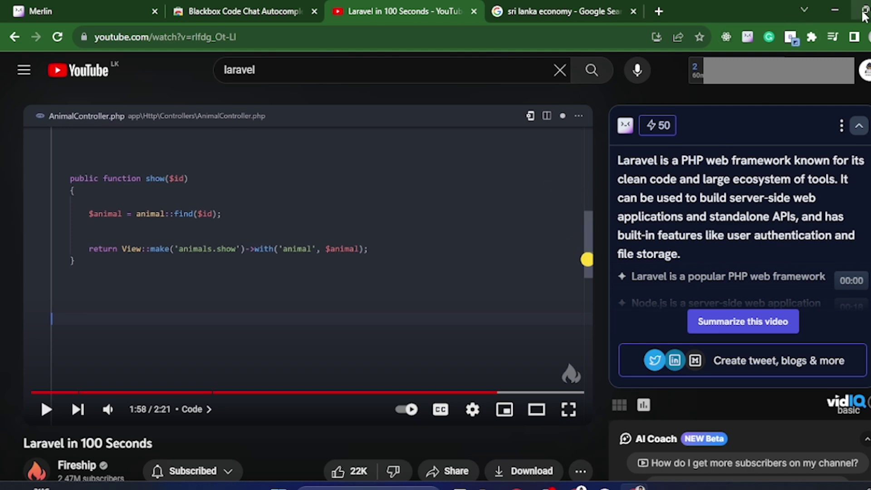
left_click_drag(63, 159, 404, 297)
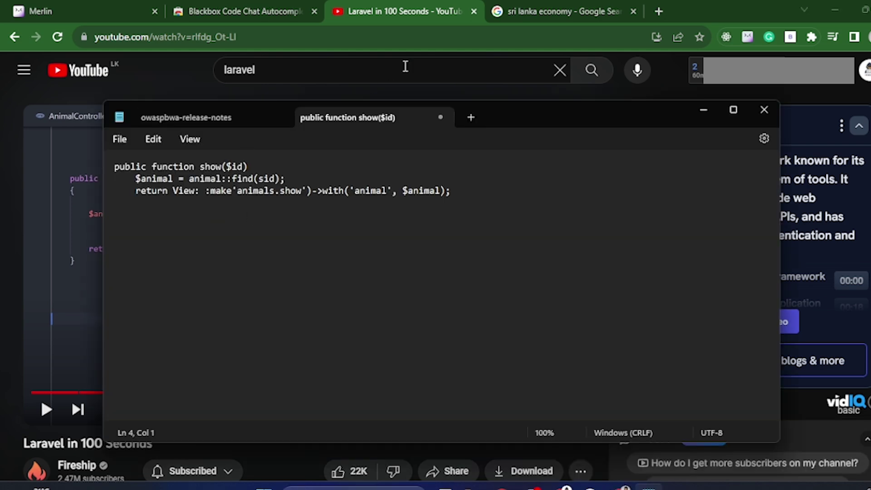
left_click_drag(524, 102, 808, 136)
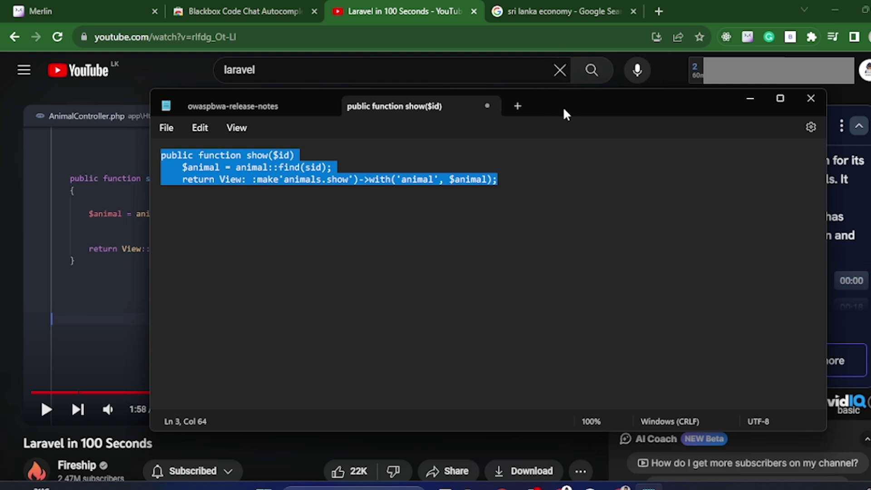
left_click_drag(565, 113, 723, 110)
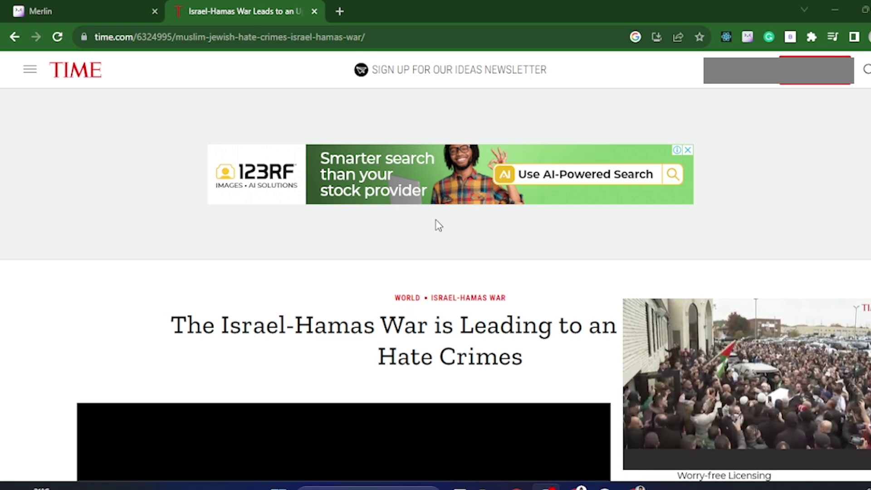
Look through the TIME article on the uptick in hate crimes, examining its text, embedded videos and ads.
scroll(238, 132, "down", 4)
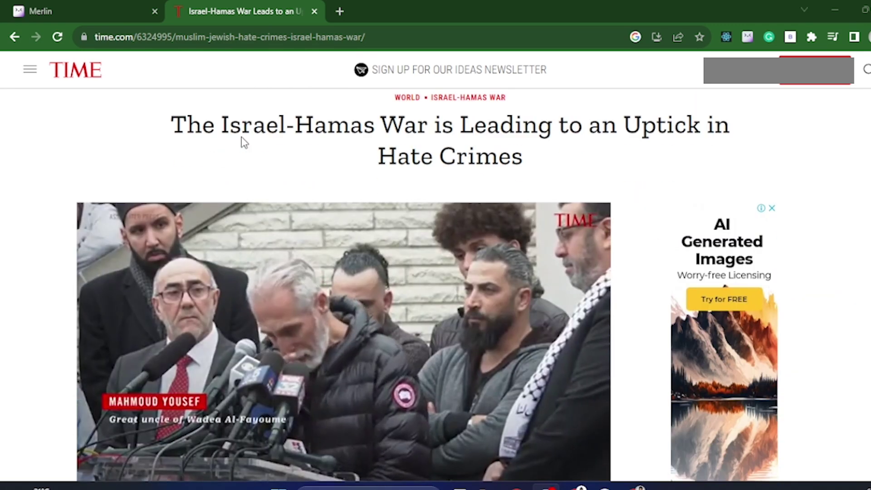
scroll(244, 142, "down", 5)
scroll(244, 154, "down", 5)
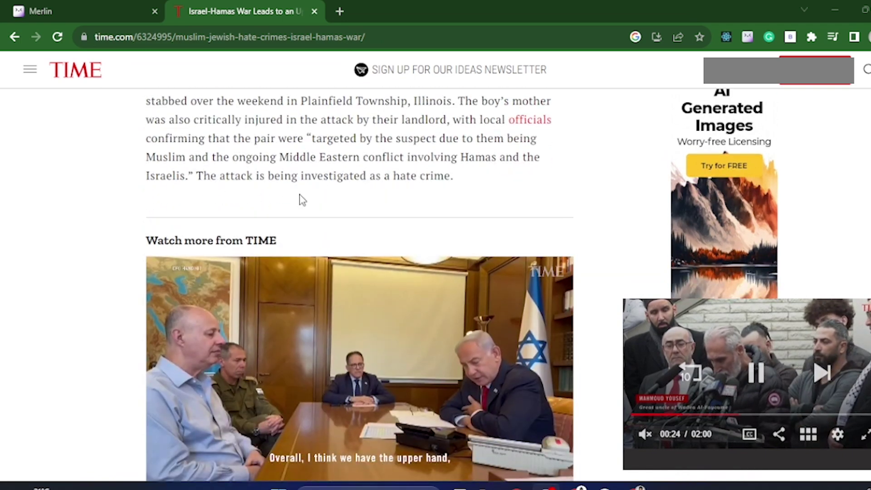
scroll(303, 200, "up", 12)
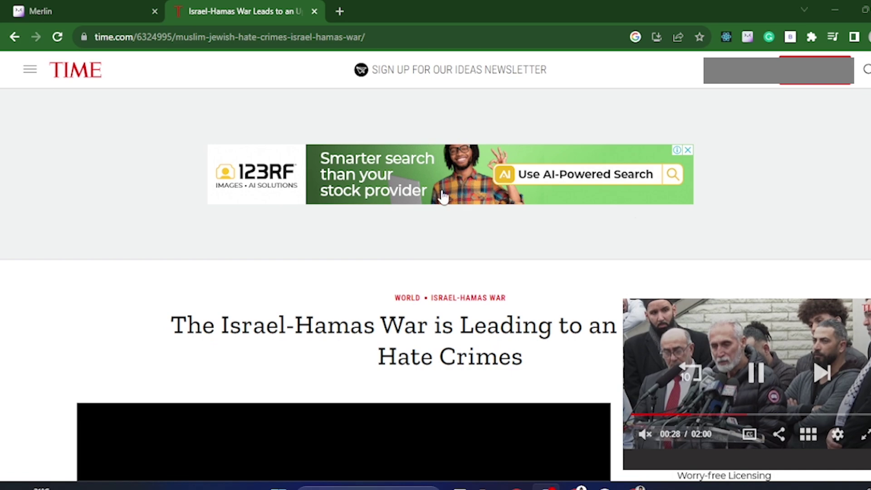
scroll(639, 198, "down", 4)
scroll(694, 186, "down", 20)
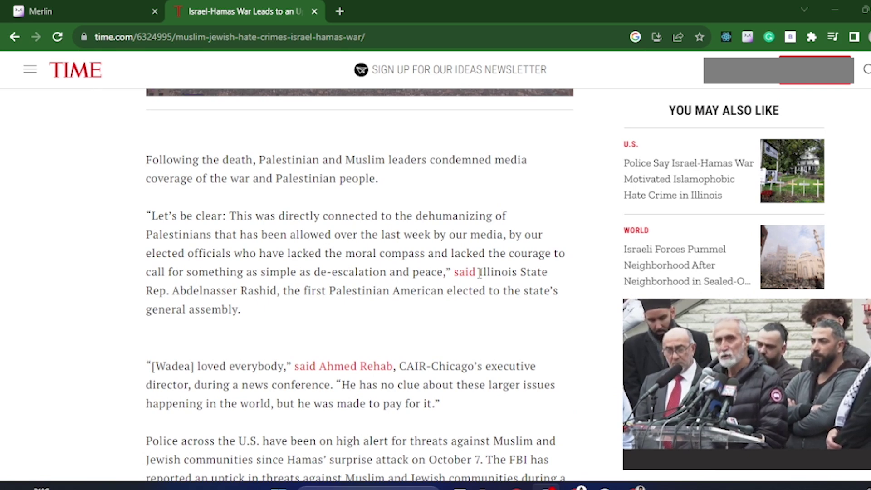
scroll(479, 273, "down", 6)
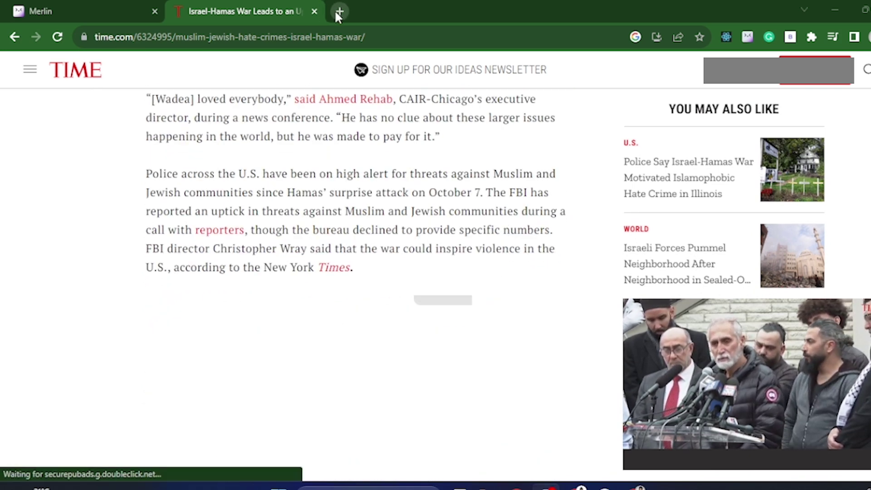
Open the Chrome Web Store page of Clearly Reader - Your reader mode solution in a new tab and install the extension.
left_click(338, 10)
left_click(297, 40)
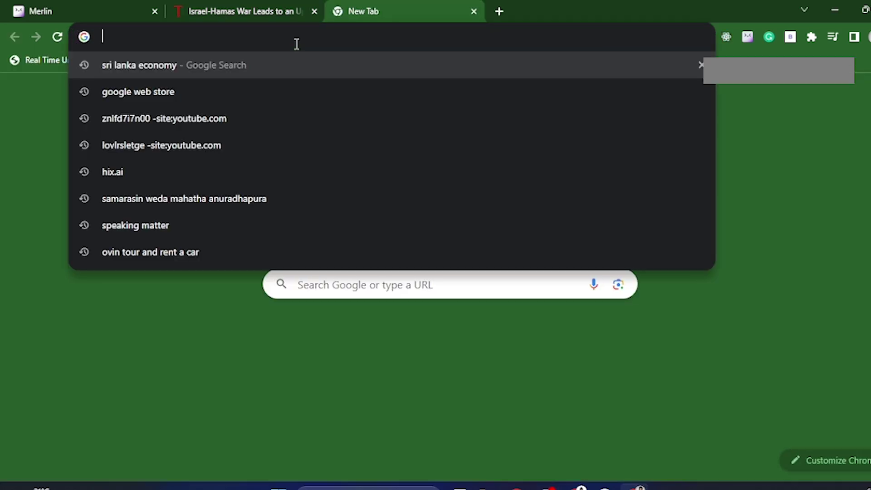
type("https://chrome.google.com/webstore/detail/clearly-reader-your-reade/odfonlkabodgbolnmmkdijkaeggofoop")
key("Return")
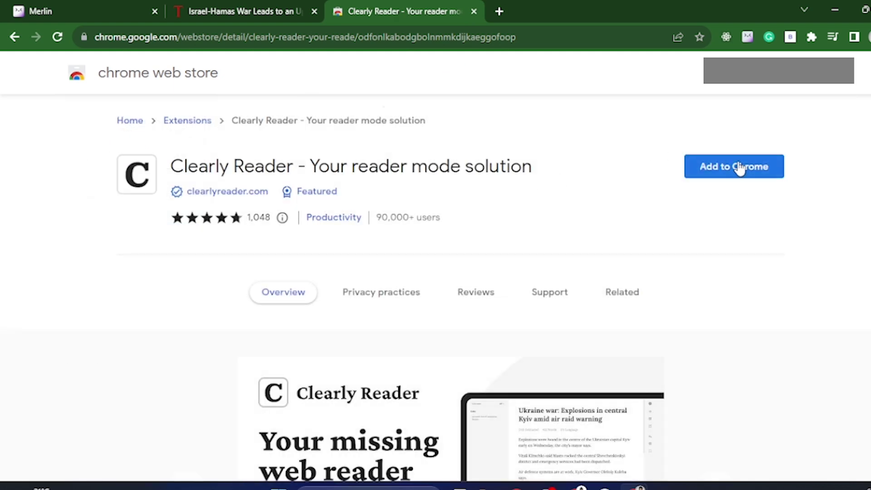
left_click(724, 177)
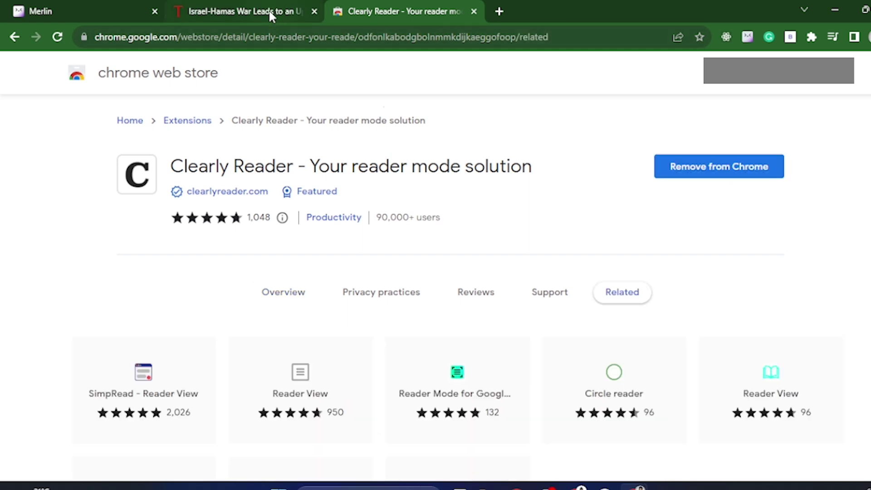
Return to the TIME article, pin the Clearly Reader extension and launch it on the article.
left_click(268, 12)
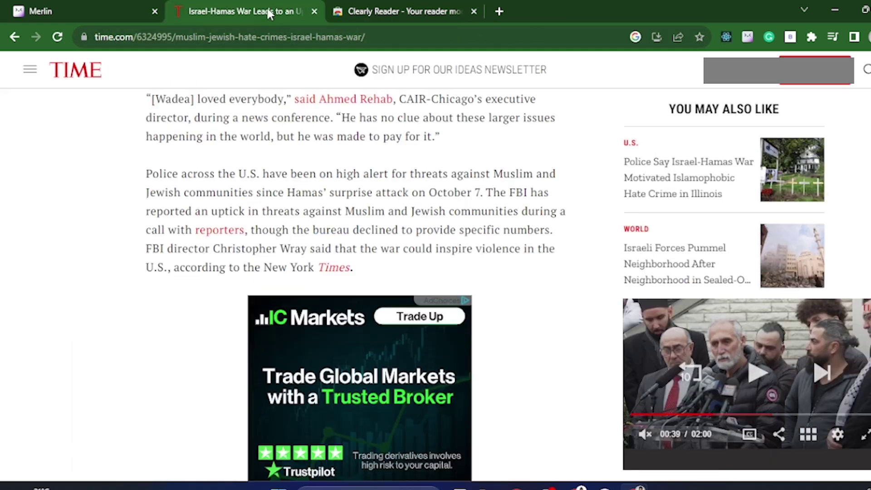
left_click(811, 37)
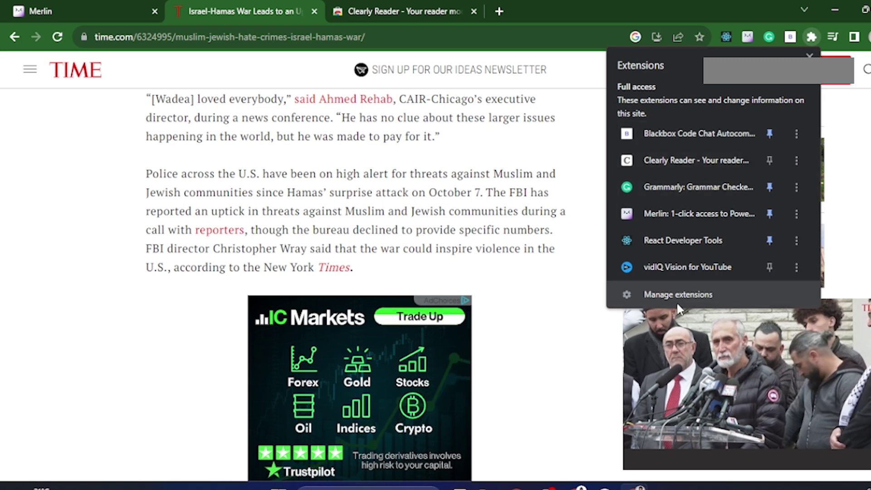
left_click(769, 161)
left_click(789, 39)
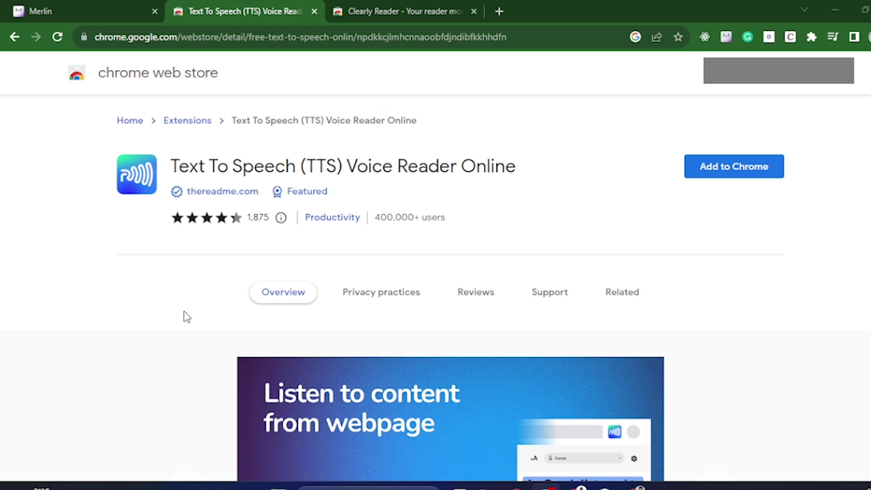
Install the Text To Speech (TTS) Voice Reader Online extension in Chrome and look over its store page.
left_click(748, 171)
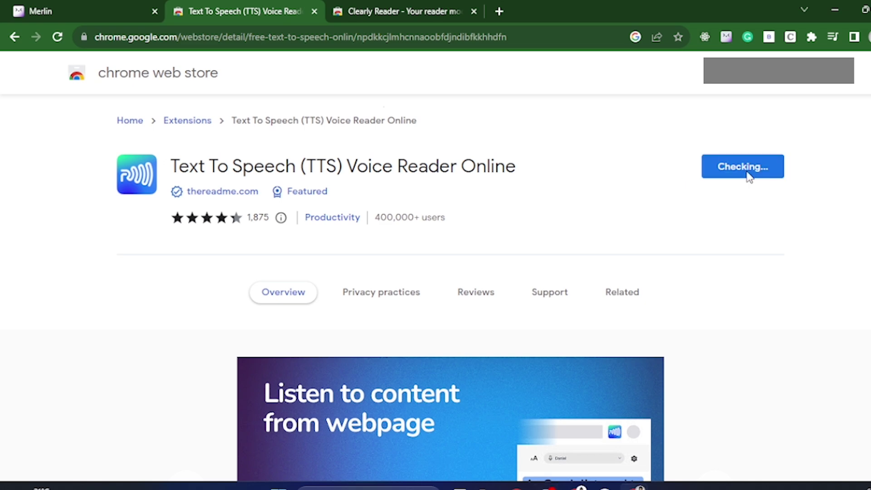
scroll(636, 276, "down", 1)
left_click(464, 168)
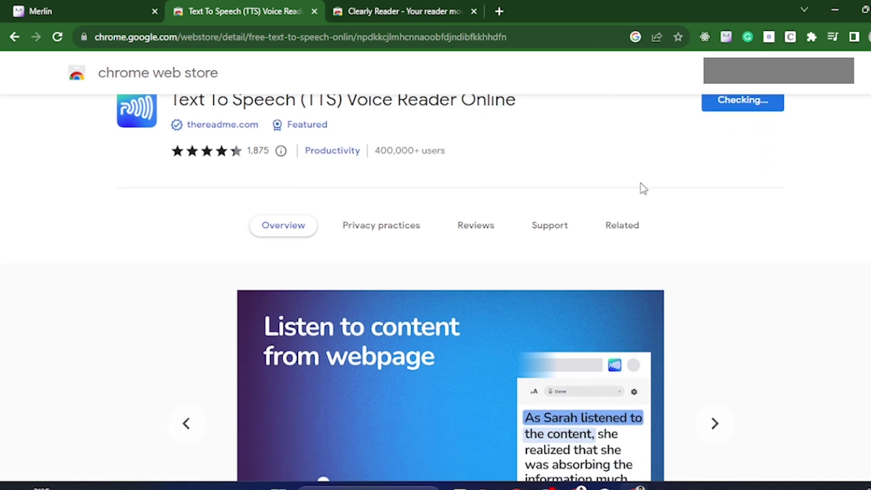
scroll(651, 189, "down", 5)
scroll(662, 218, "up", 3)
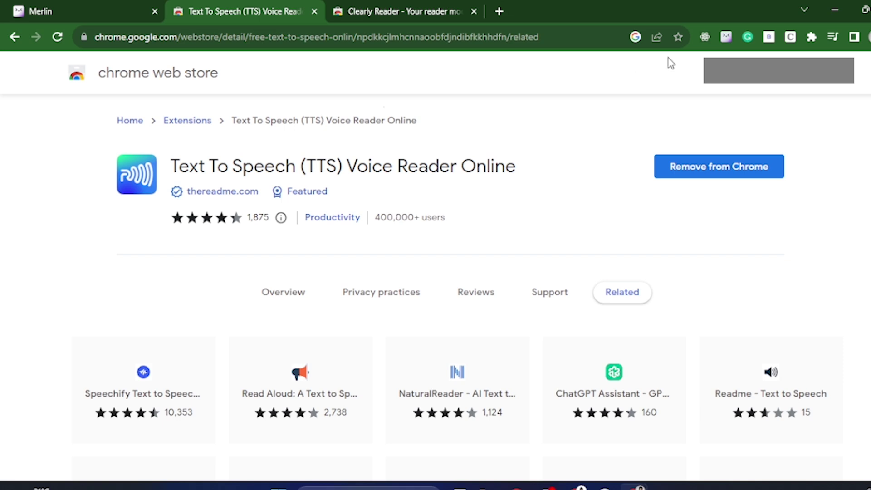
Have the text-to-speech extension read aloud the title "Clearly Reader - Your reader mode solution" on its store page.
key("ctrl+Tab")
left_click_drag(171, 166, 532, 166)
right_click(515, 168)
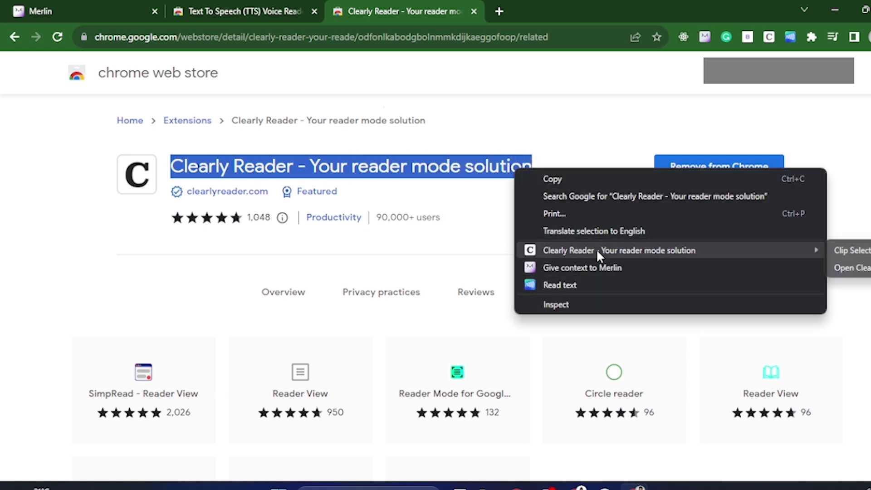
left_click(570, 286)
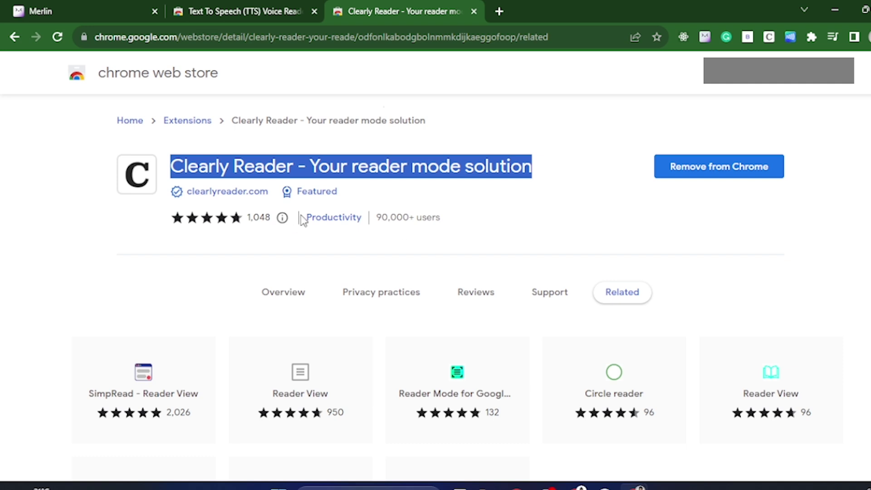